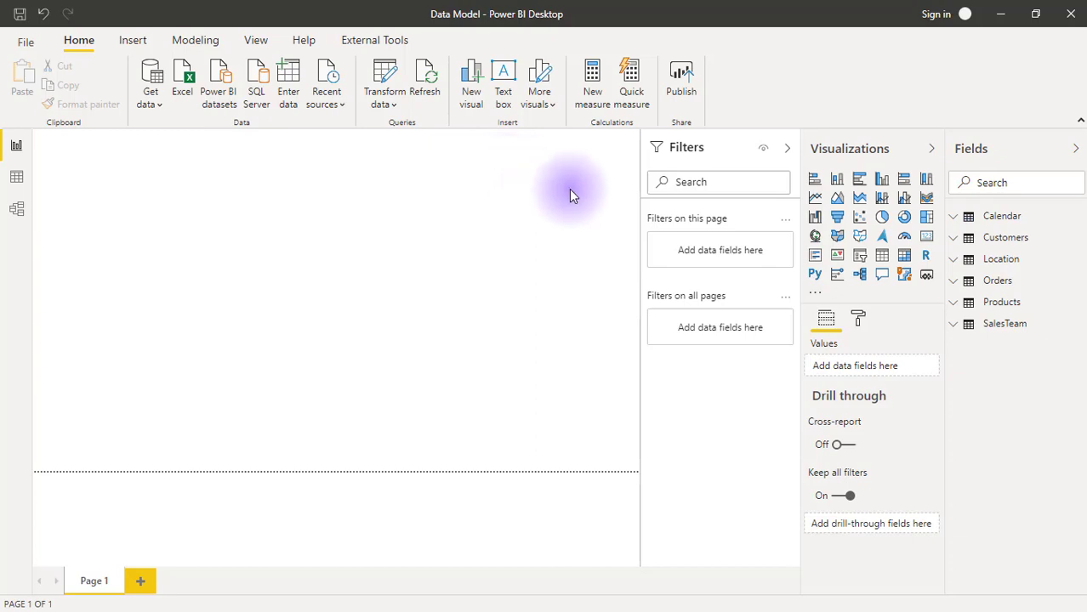
Add a matrix listing SalesTeam's Sales Rep names and enlarge it to show every rep
{"action": "left_click", "coordinate": [904, 256]}
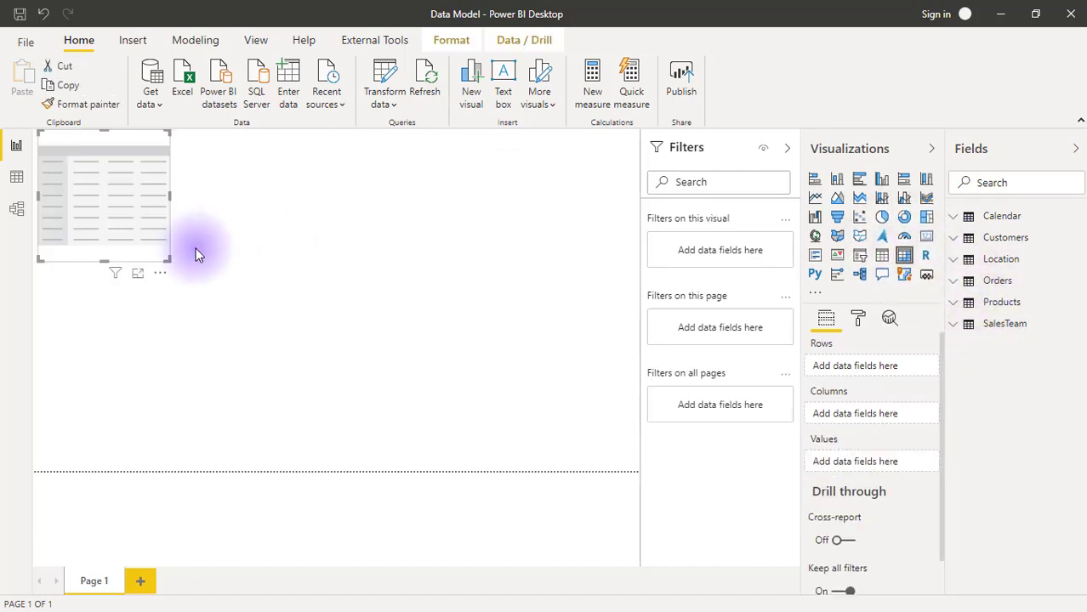
{"action": "left_click", "coordinate": [952, 330]}
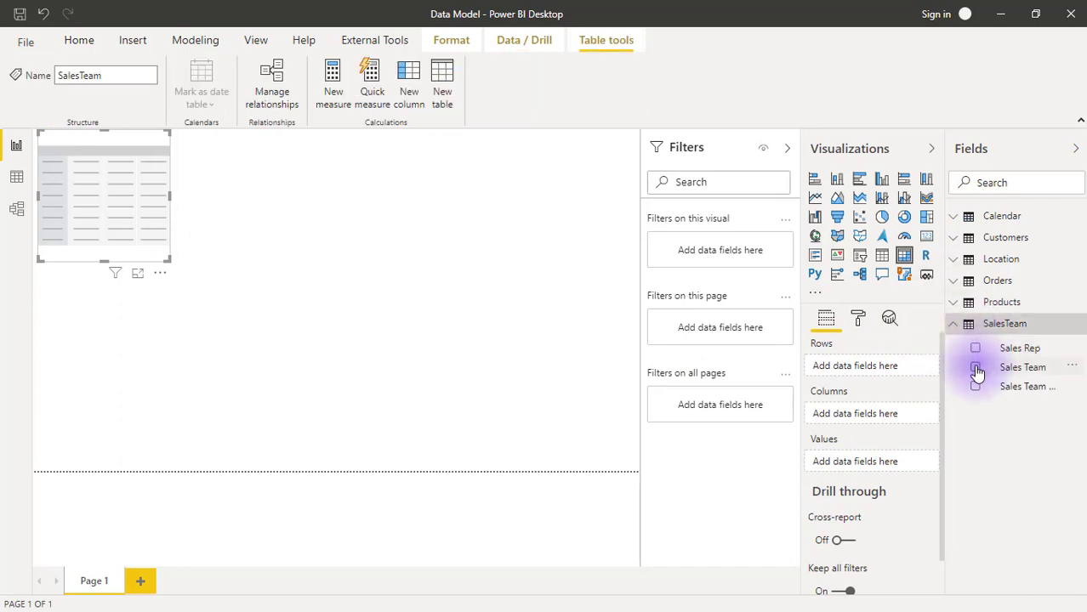
{"action": "left_click", "coordinate": [976, 369]}
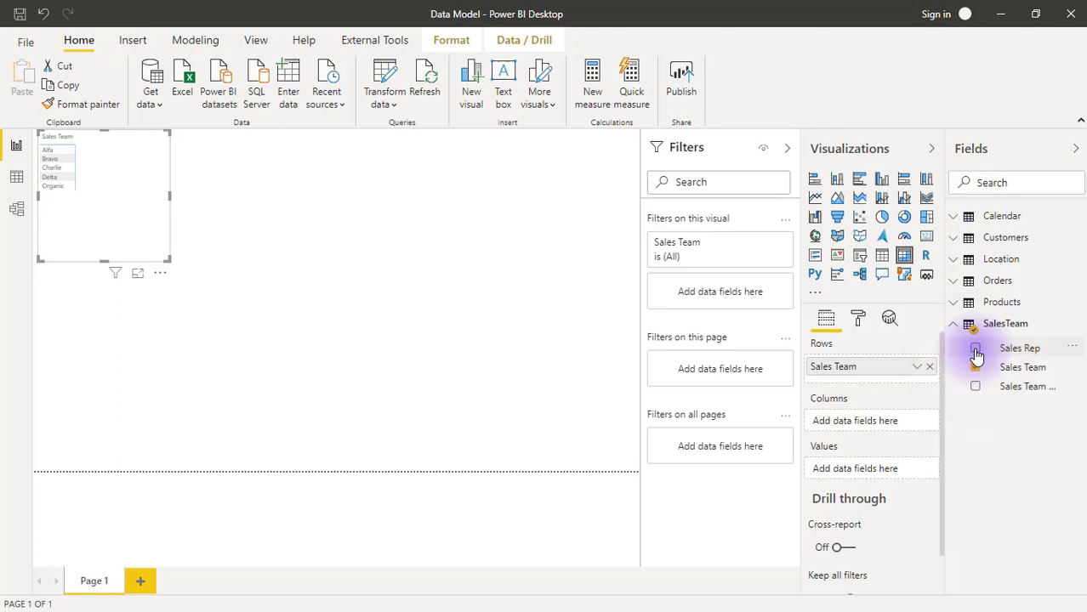
{"action": "left_click", "coordinate": [930, 370]}
{"action": "left_click", "coordinate": [977, 351]}
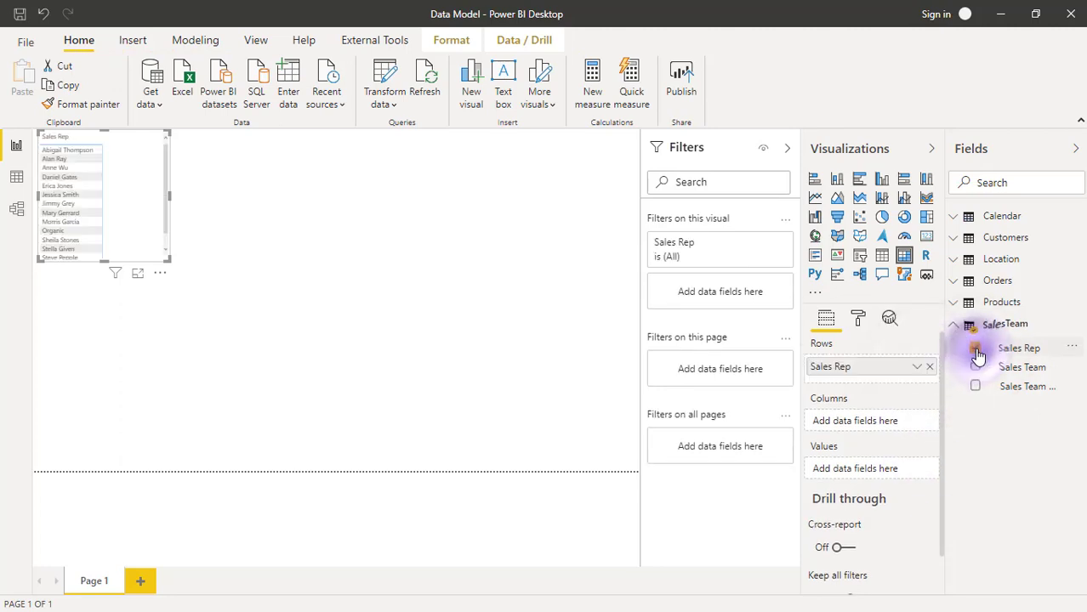
{"action": "left_click_drag", "start_coordinate": [169, 258], "coordinate": [198, 361]}
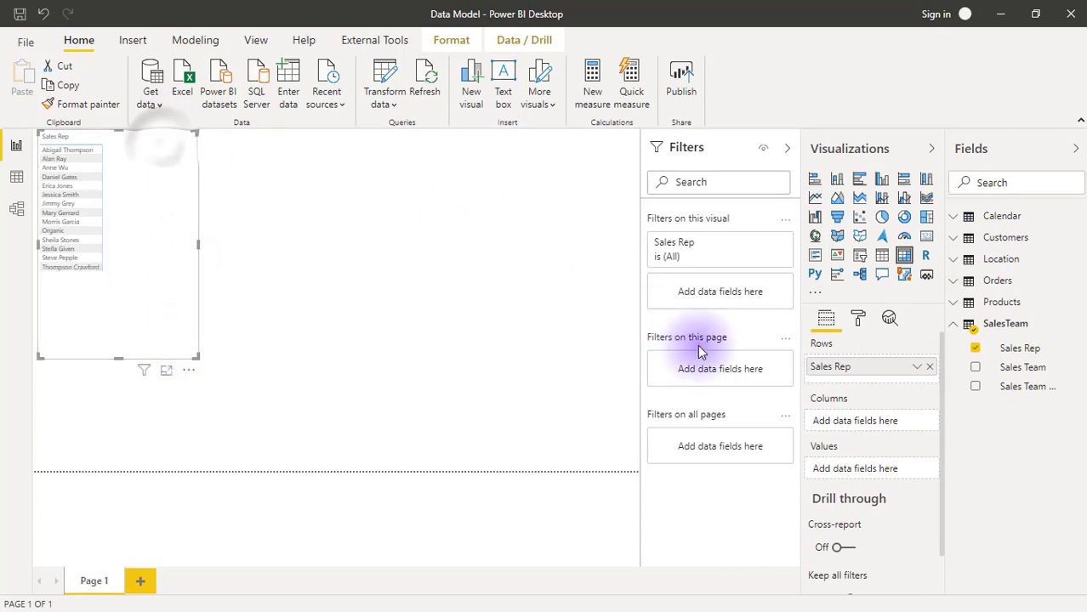
Set the matrix grid and column header text size to 20 pt and enlarge the visual to fit
{"action": "left_click", "coordinate": [857, 318]}
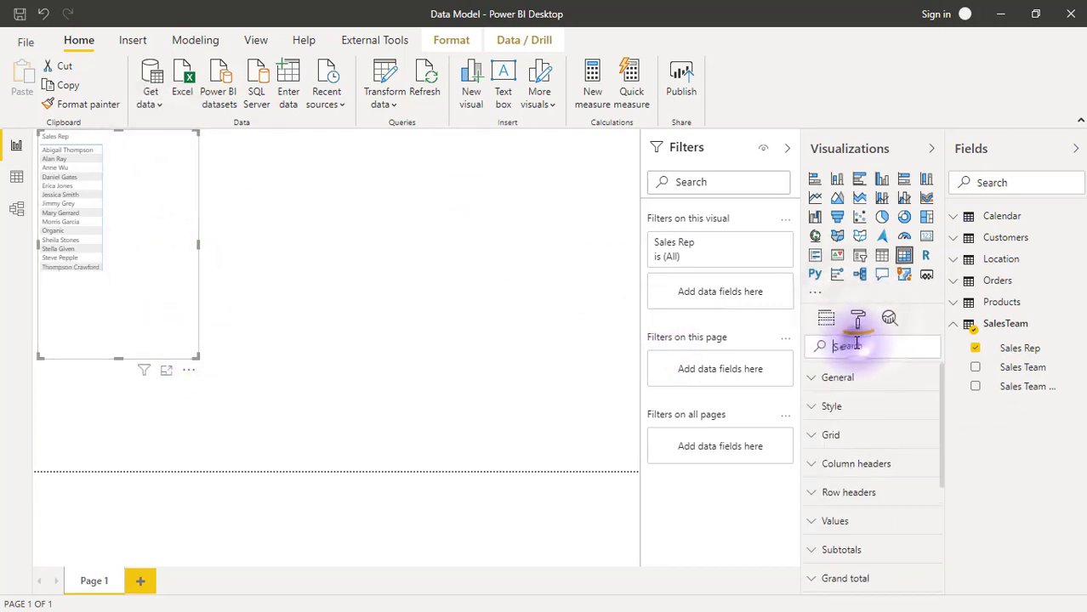
{"action": "type", "text": "size"}
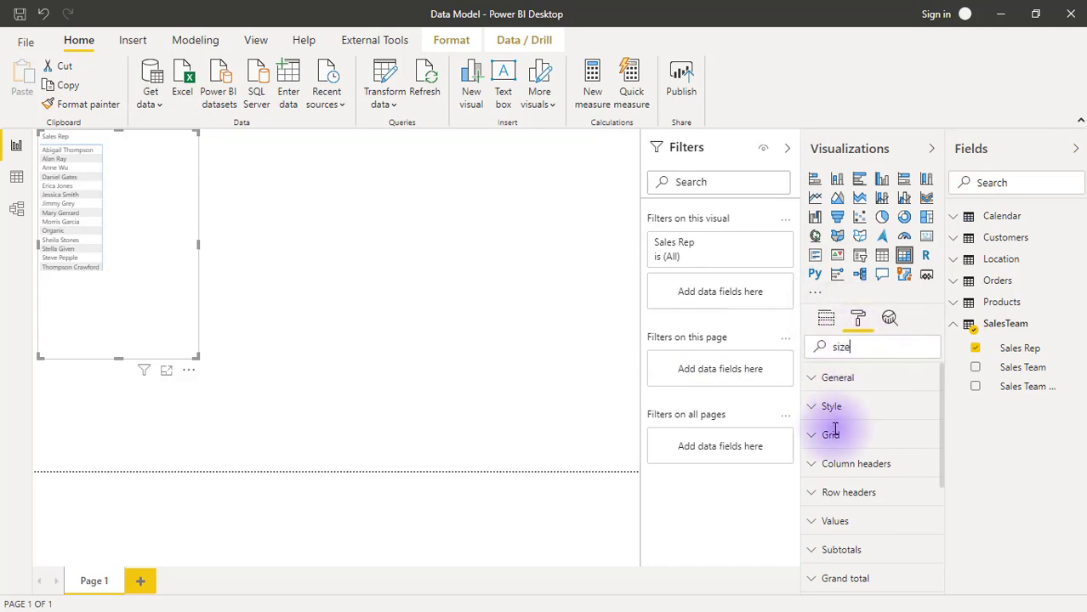
{"action": "type", "text": "1"}
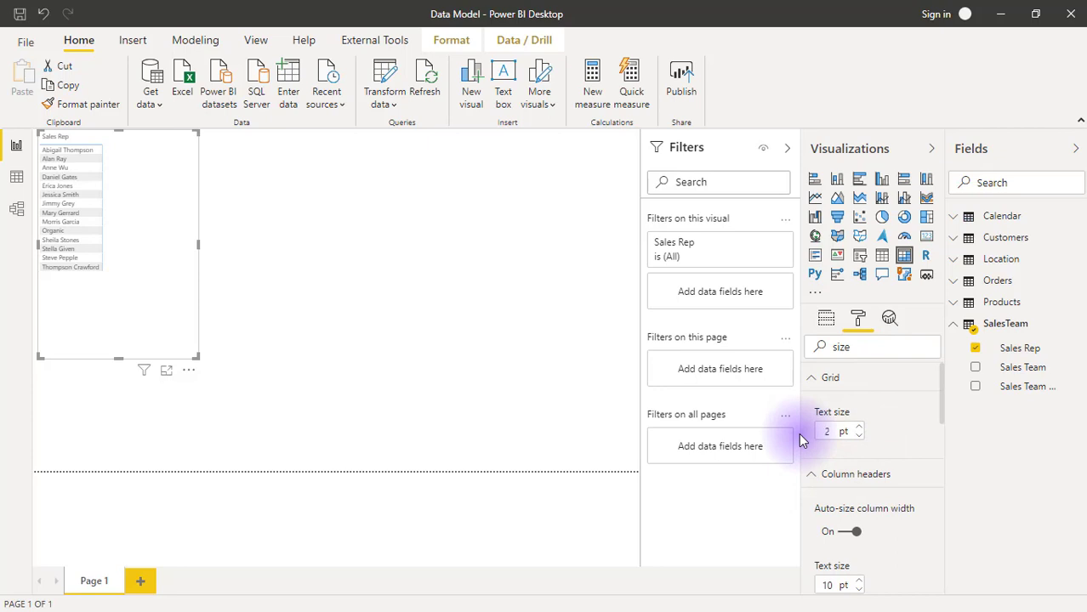
{"action": "type", "text": "0"}
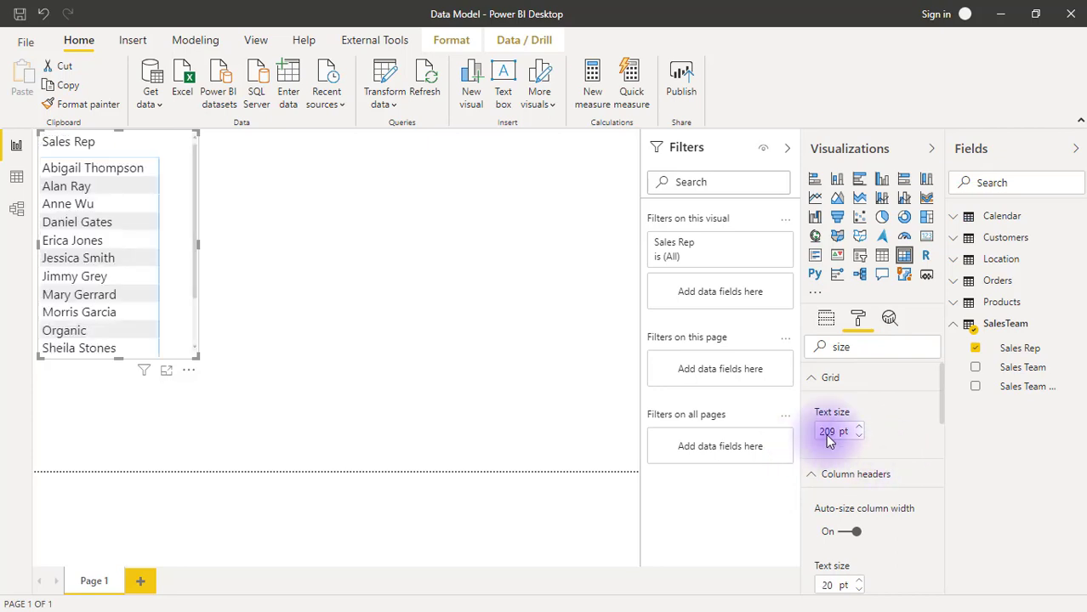
{"action": "type", "text": "0"}
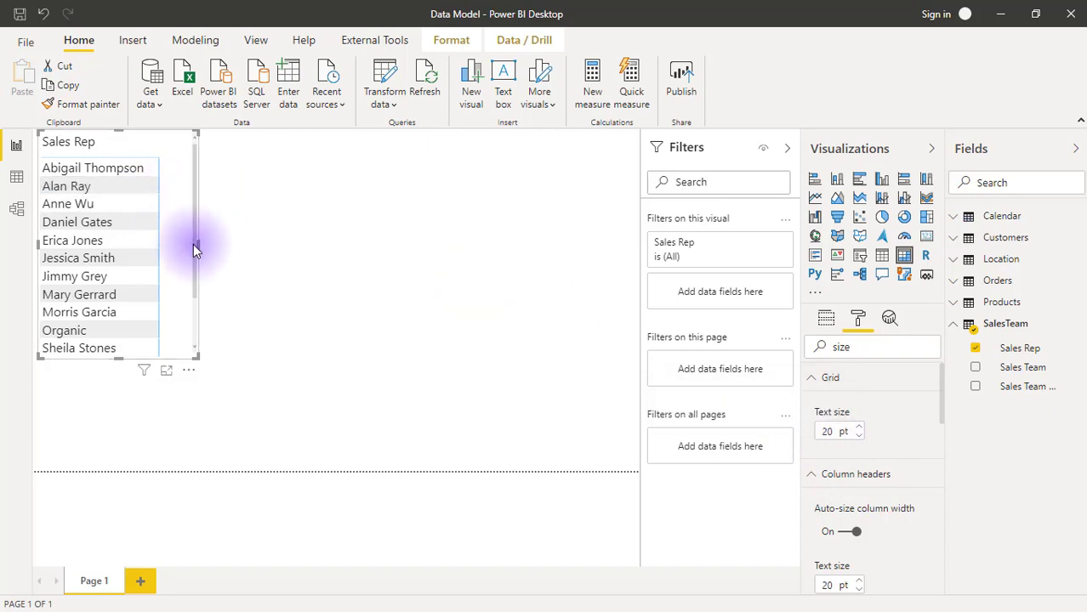
{"action": "left_click_drag", "start_coordinate": [195, 352], "coordinate": [204, 435]}
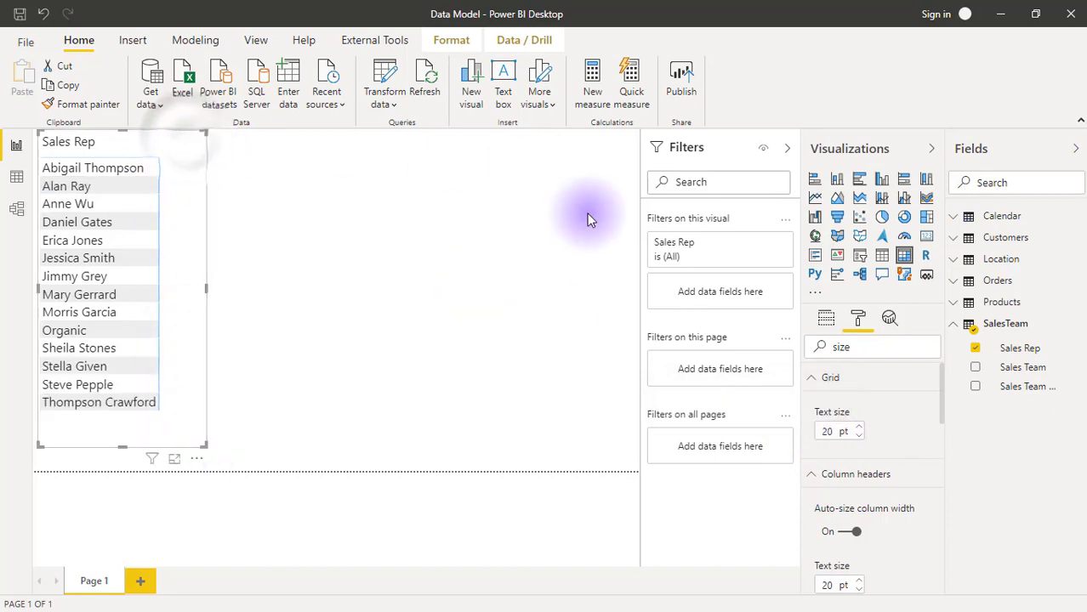
Add Orders Revenue beside each sales rep and widen the matrix to show full values
{"action": "left_click", "coordinate": [999, 180]}
{"action": "type", "text": "reve"}
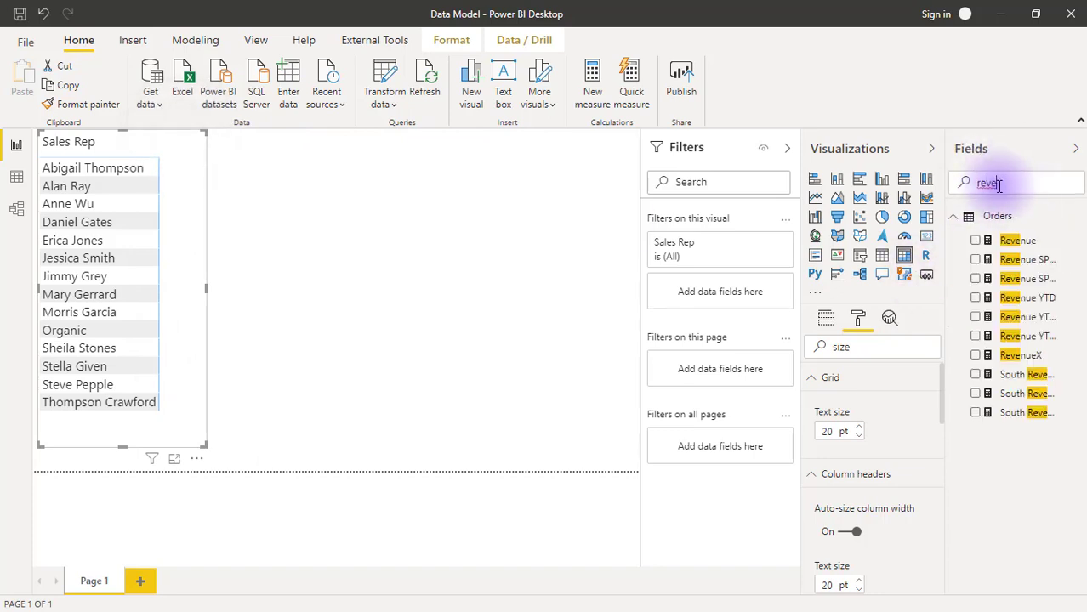
{"action": "left_click", "coordinate": [976, 241]}
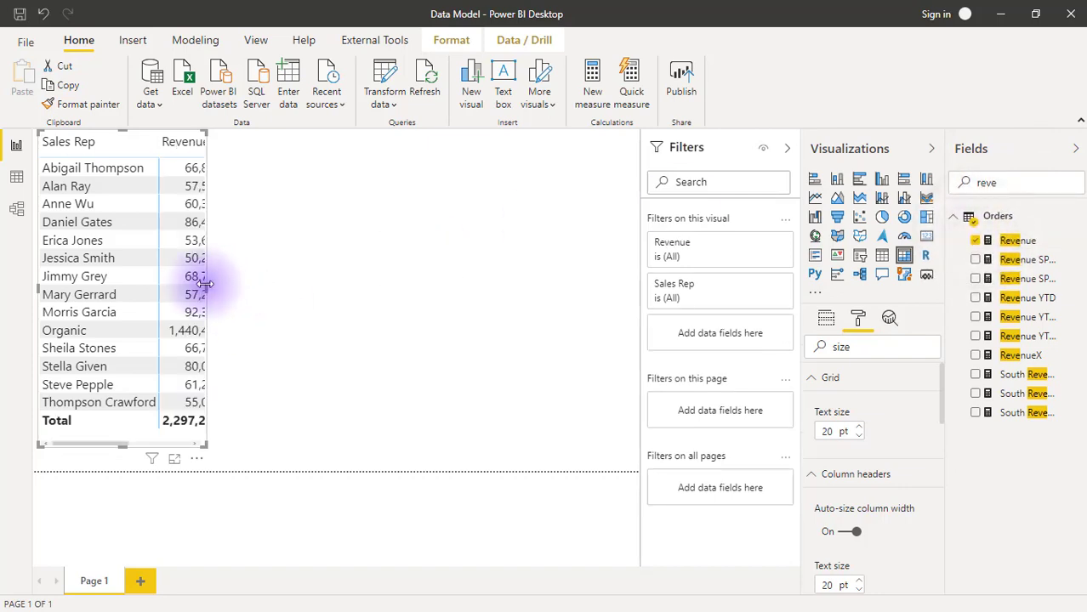
{"action": "left_click_drag", "start_coordinate": [206, 290], "coordinate": [326, 302]}
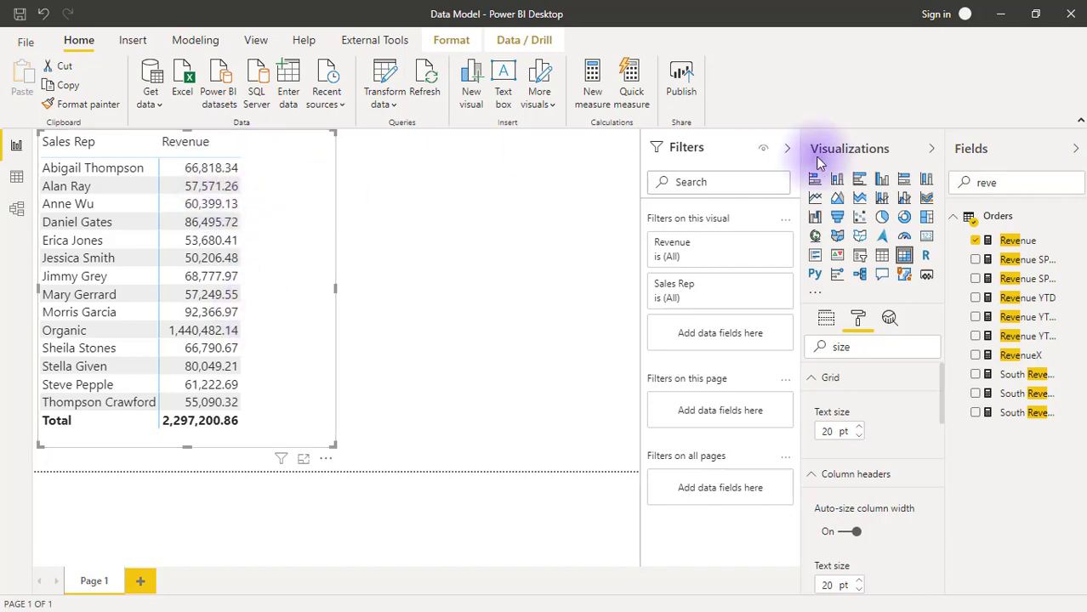
Clear the Fields search and create a new measure in the Orders table
{"action": "left_click_drag", "start_coordinate": [1005, 180], "coordinate": [970, 191]}
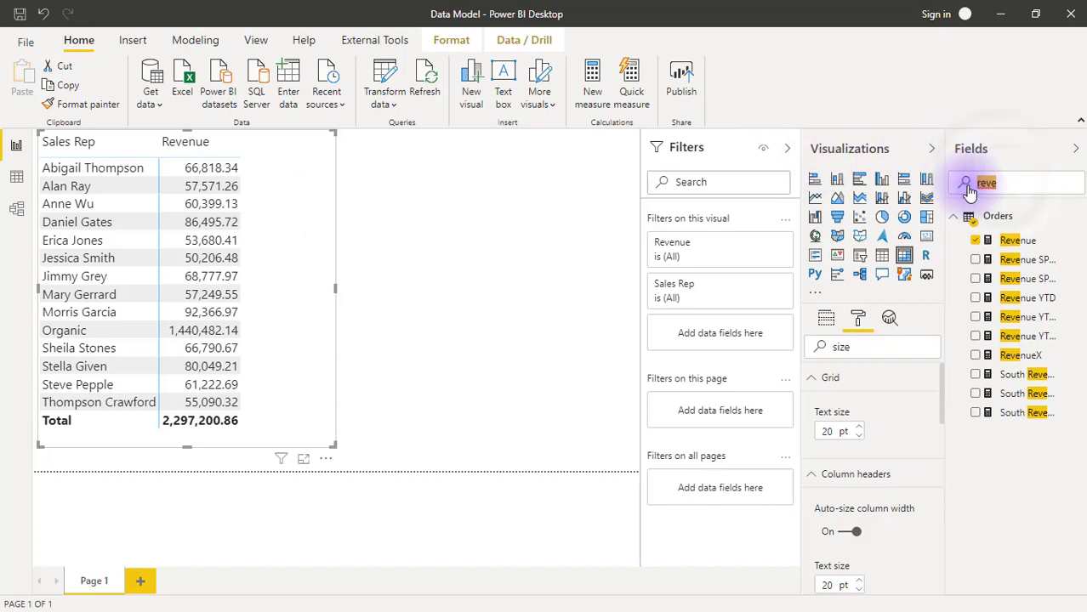
{"action": "key", "text": "BackSpace"}
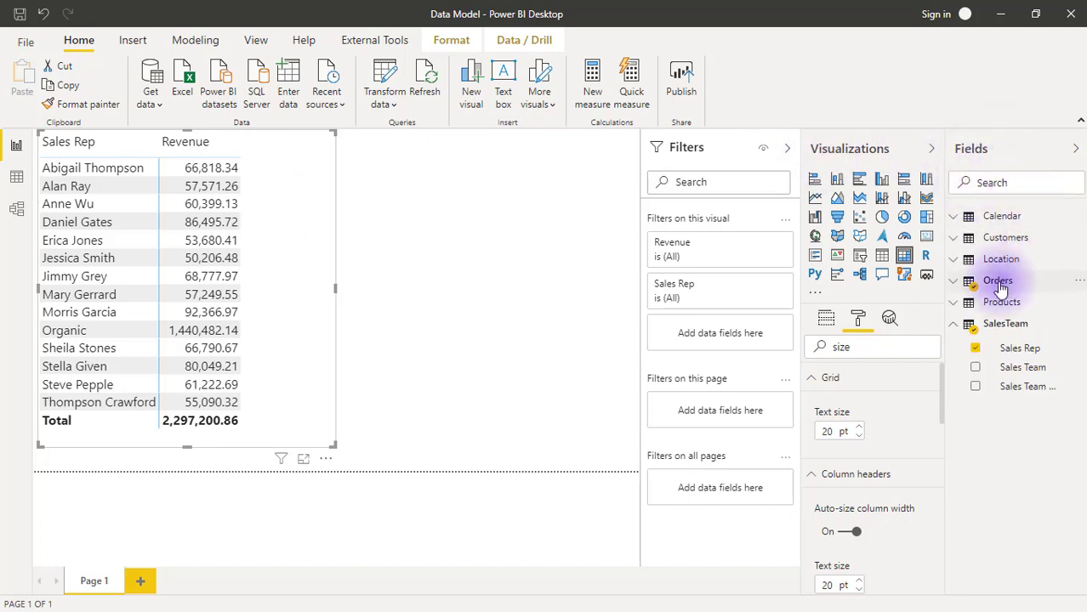
{"action": "right_click", "coordinate": [998, 285]}
{"action": "key", "text": "Escape"}
{"action": "left_click", "coordinate": [997, 281]}
{"action": "left_click", "coordinate": [593, 91]}
Name the measure Sales Rep Rank and begin its formula with RANKX(sale
{"action": "left_click", "coordinate": [158, 141]}
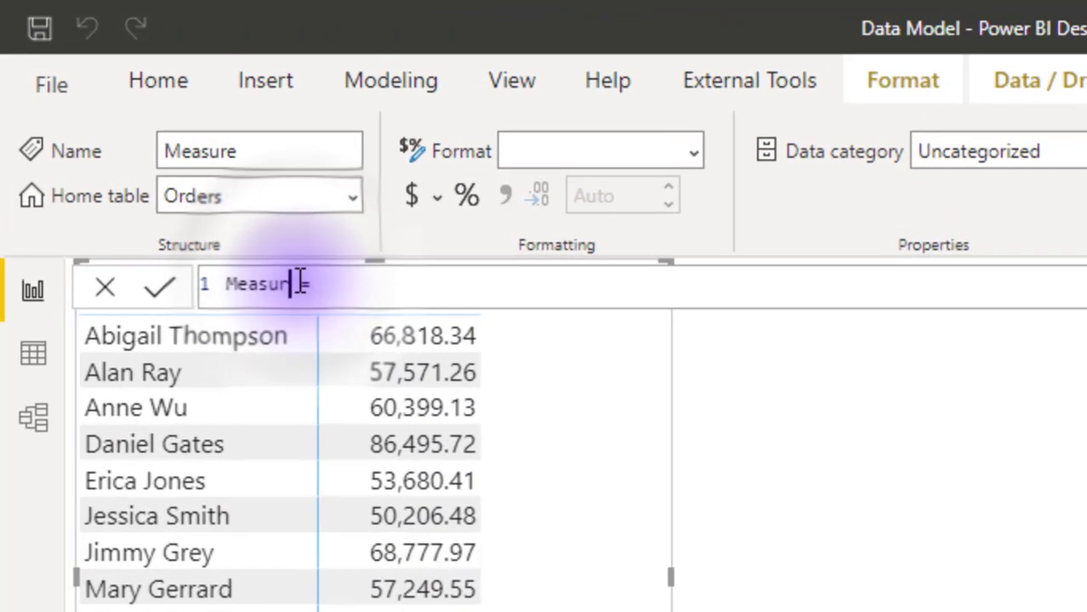
{"action": "key", "text": "BackSpace"}
{"action": "key", "text": "BackSpace"}
{"action": "key", "text": "BackSpace"}
{"action": "key", "text": "BackSpace"}
{"action": "key", "text": "BackSpace"}
{"action": "key", "text": "BackSpace"}
{"action": "key", "text": "BackSpace"}
{"action": "type", "text": "Sales Rep Rank"}
{"action": "left_click", "coordinate": [423, 291]}
{"action": "key", "text": "shift+Return"}
{"action": "type", "text": "rankx"}
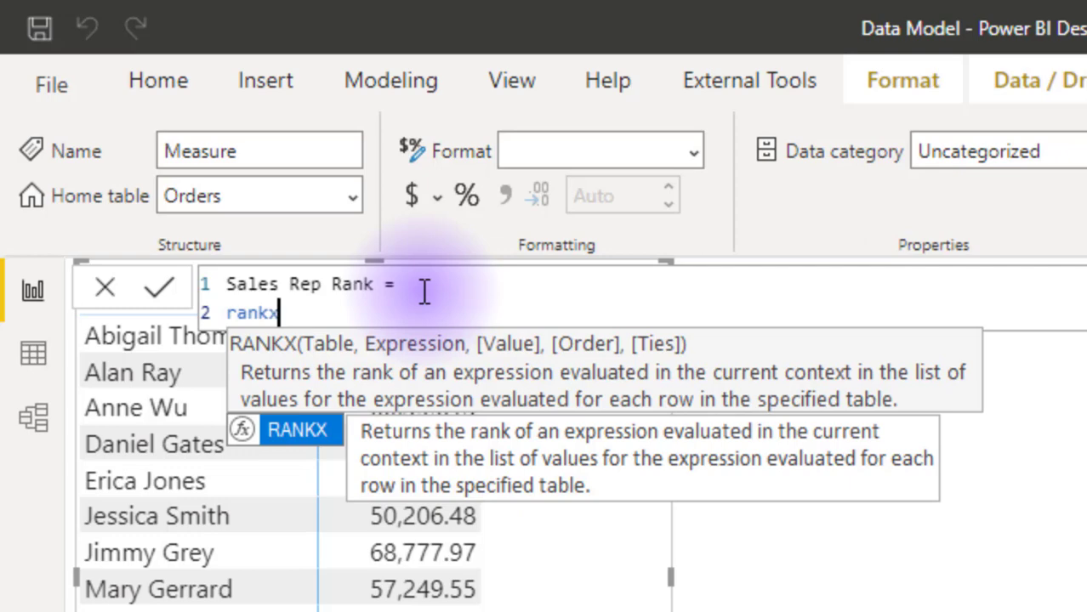
{"action": "key", "text": "Tab"}
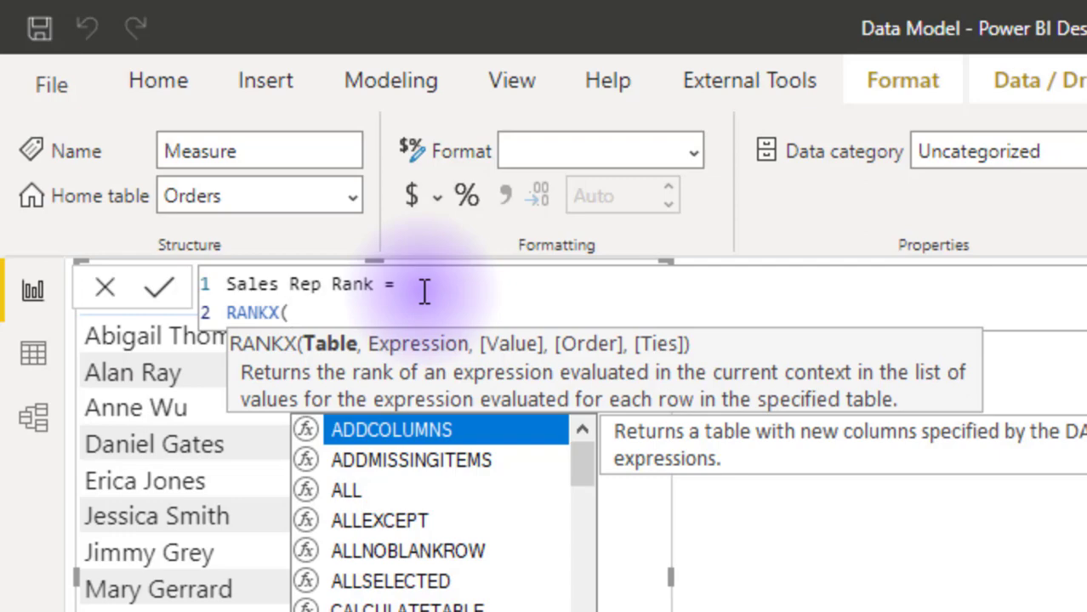
{"action": "type", "text": "sale"}
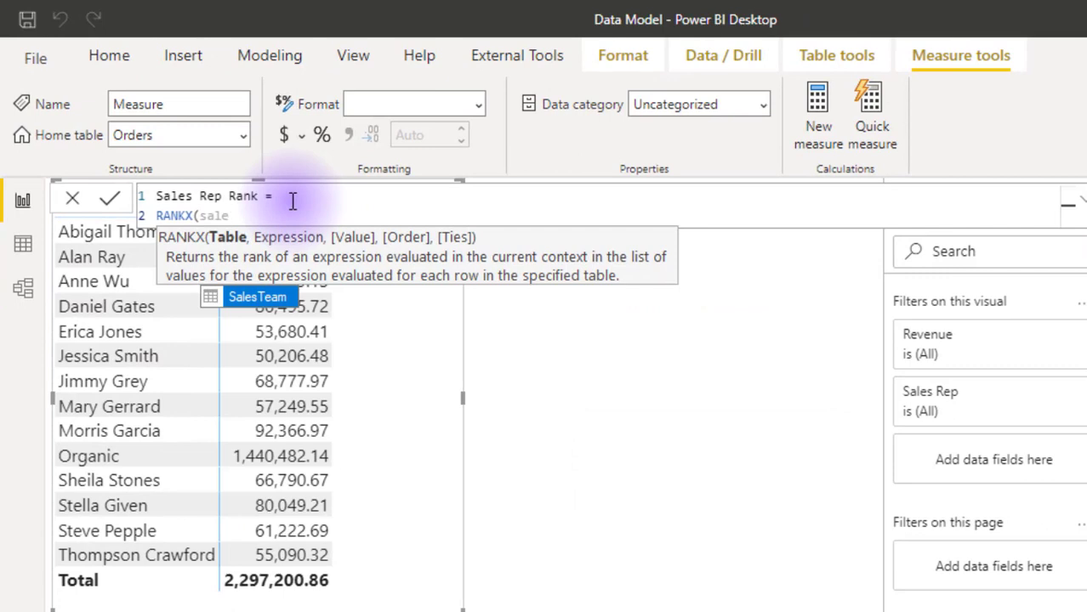
Fill RANKX with SalesTeam and SUM(Orders[Sales]), leaving the Value argument empty
{"action": "key", "text": "Tab"}
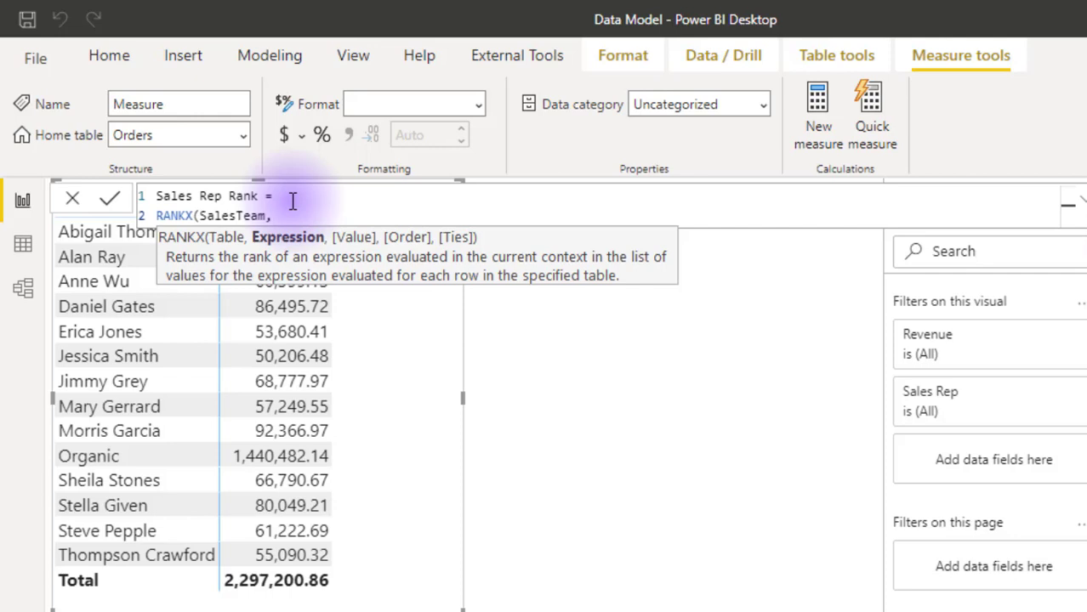
{"action": "type", "text": "SUM("}
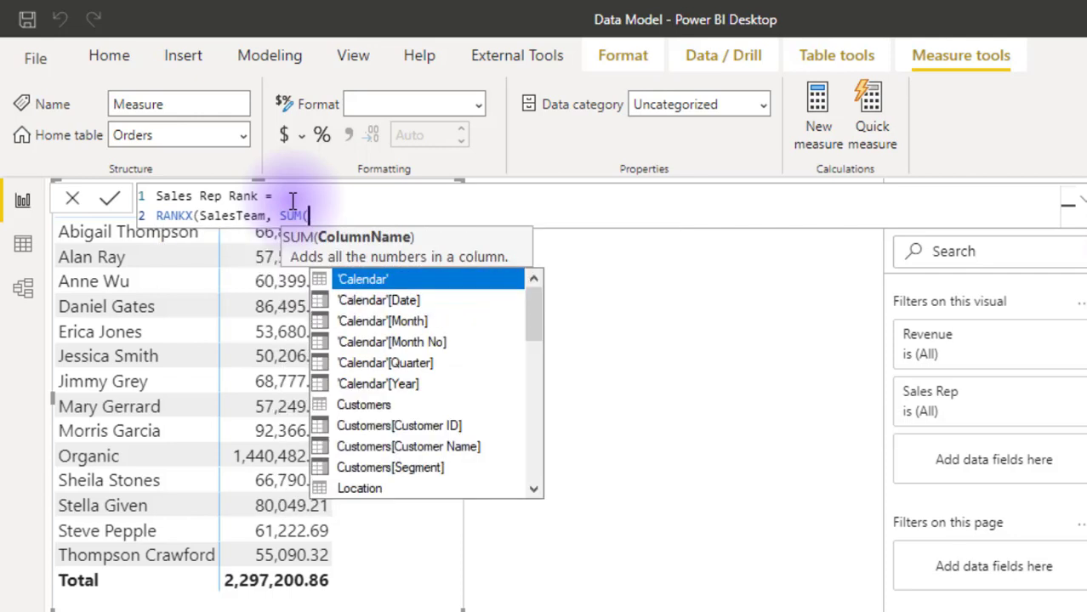
{"action": "type", "text": "order"}
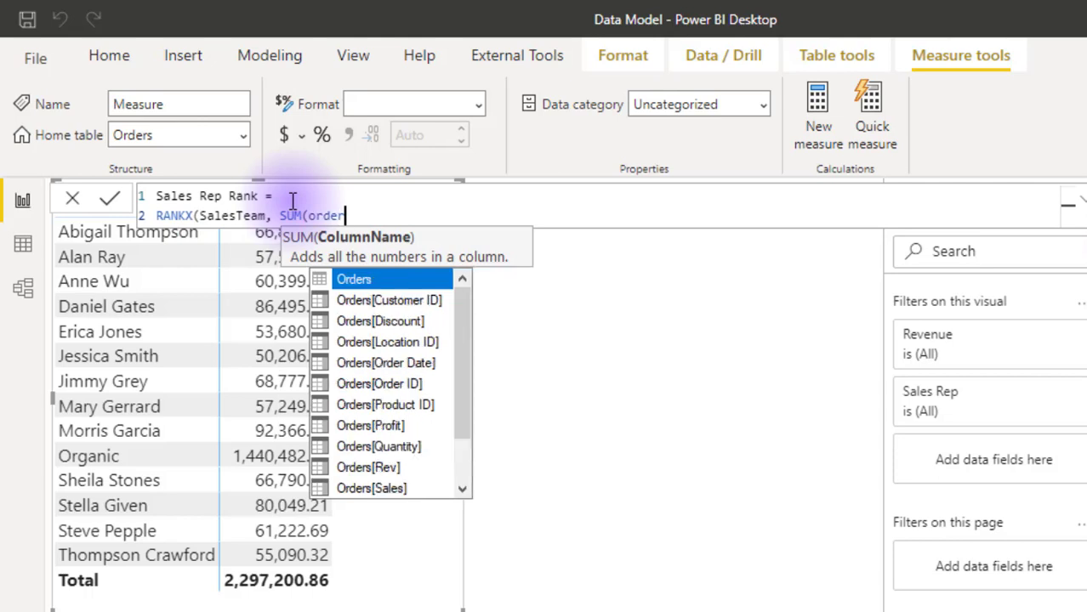
{"action": "key", "text": "Down"}
{"action": "key", "text": "Down"}
{"action": "key", "text": "Down"}
{"action": "key", "text": "Down"}
{"action": "key", "text": "Down"}
{"action": "key", "text": "Down"}
{"action": "key", "text": "Down"}
{"action": "key", "text": "Down"}
{"action": "key", "text": "Down"}
{"action": "key", "text": "Down"}
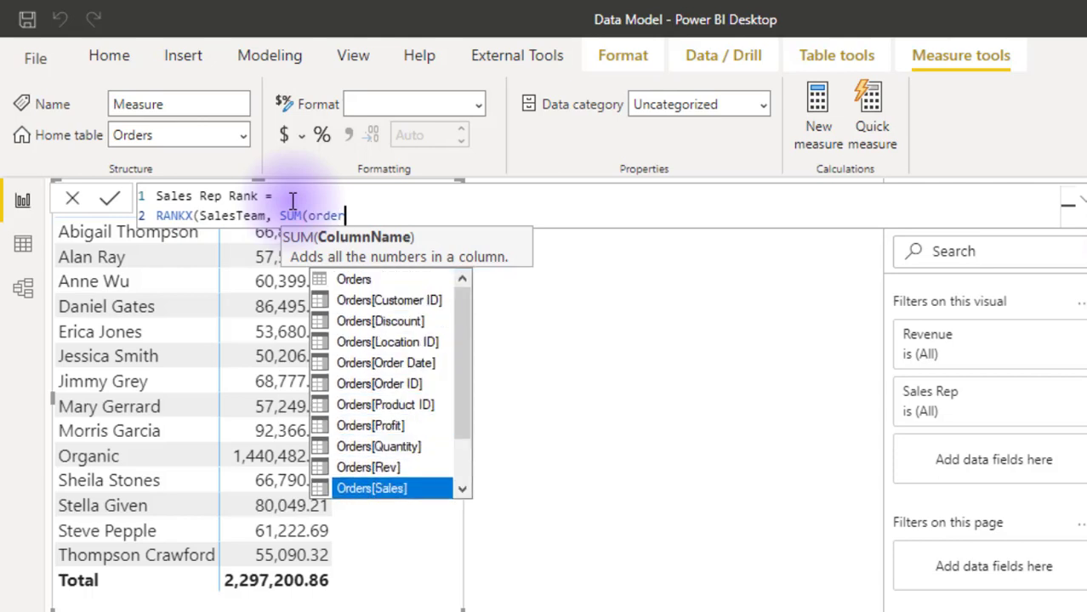
{"action": "key", "text": "Tab"}
{"action": "type", "text": ")"}
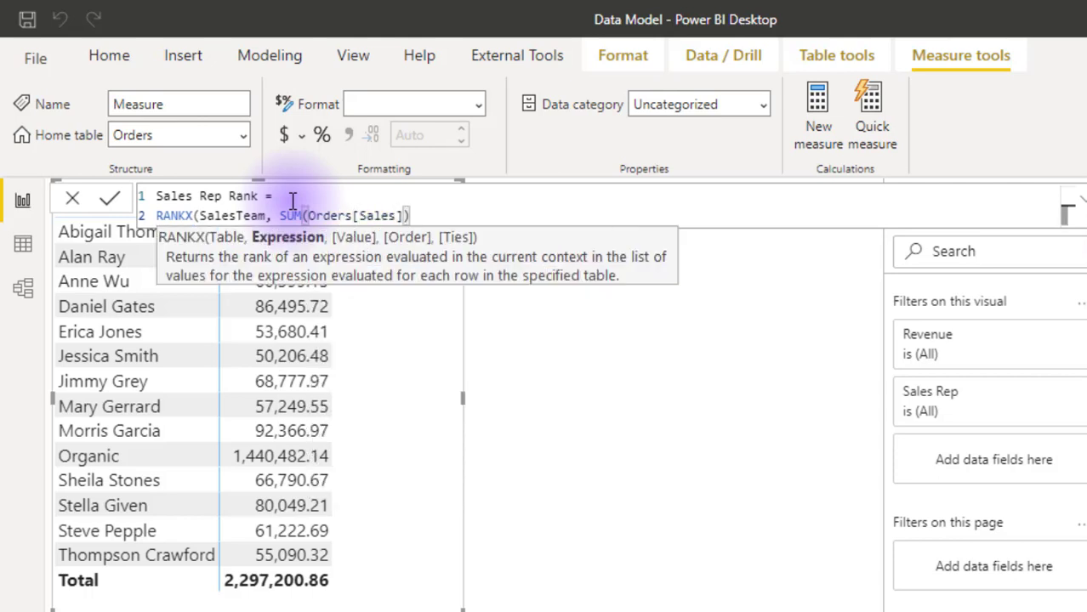
{"action": "type", "text": ","}
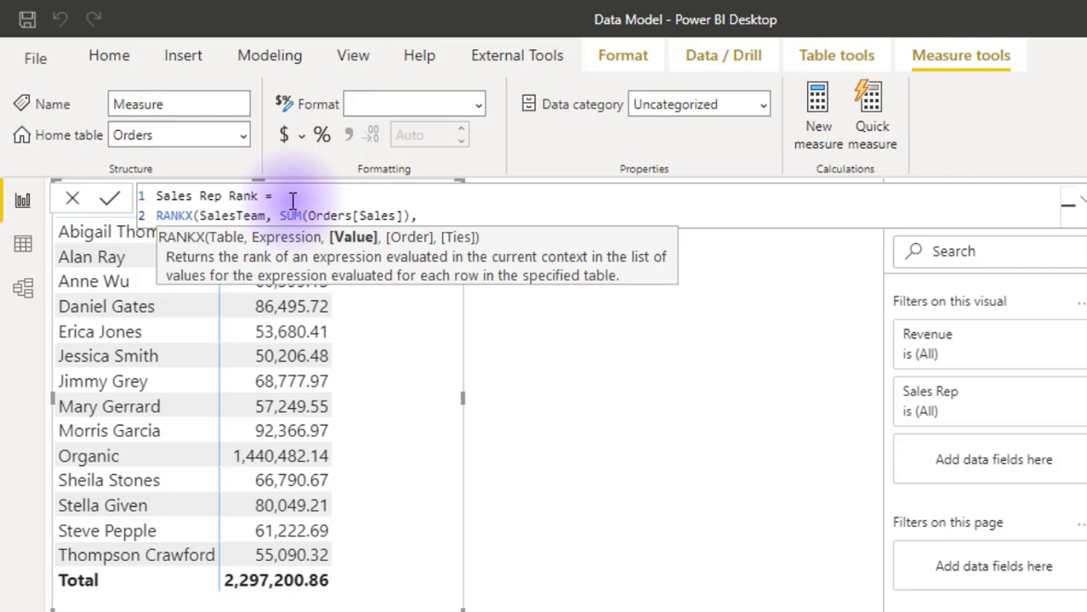
{"action": "type", "text": ","}
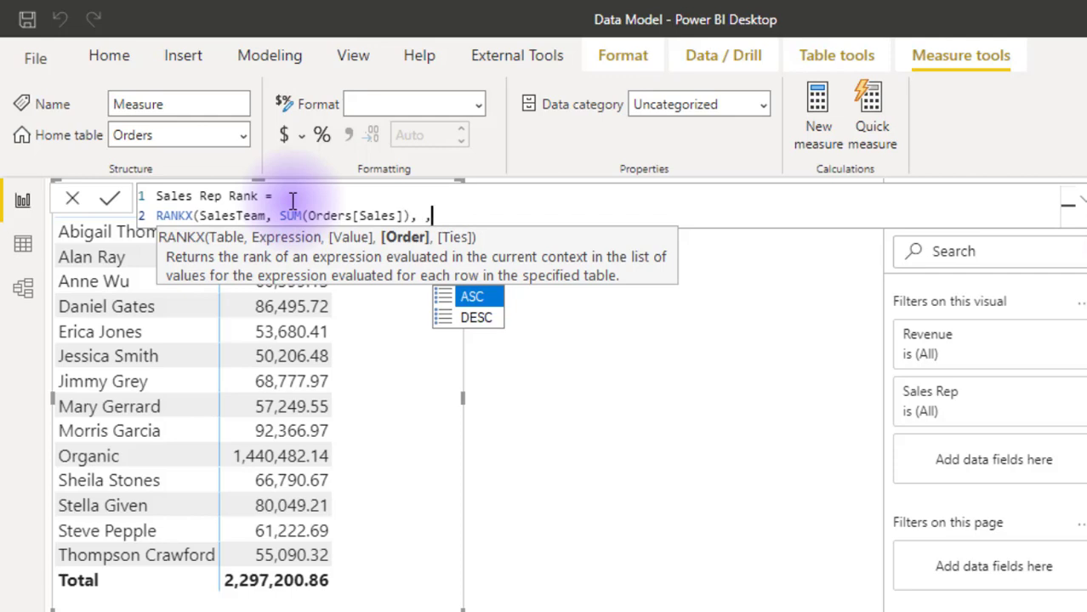
Finish the formula with DESC order and Dense ties, close it, and commit the measure
{"action": "key", "text": "Down"}
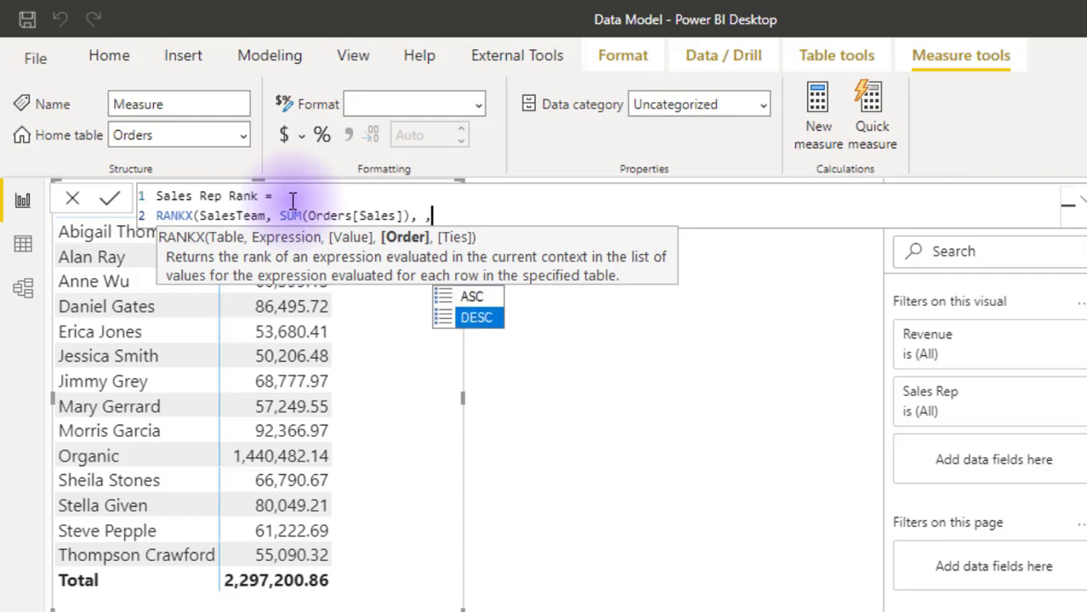
{"action": "key", "text": "Tab"}
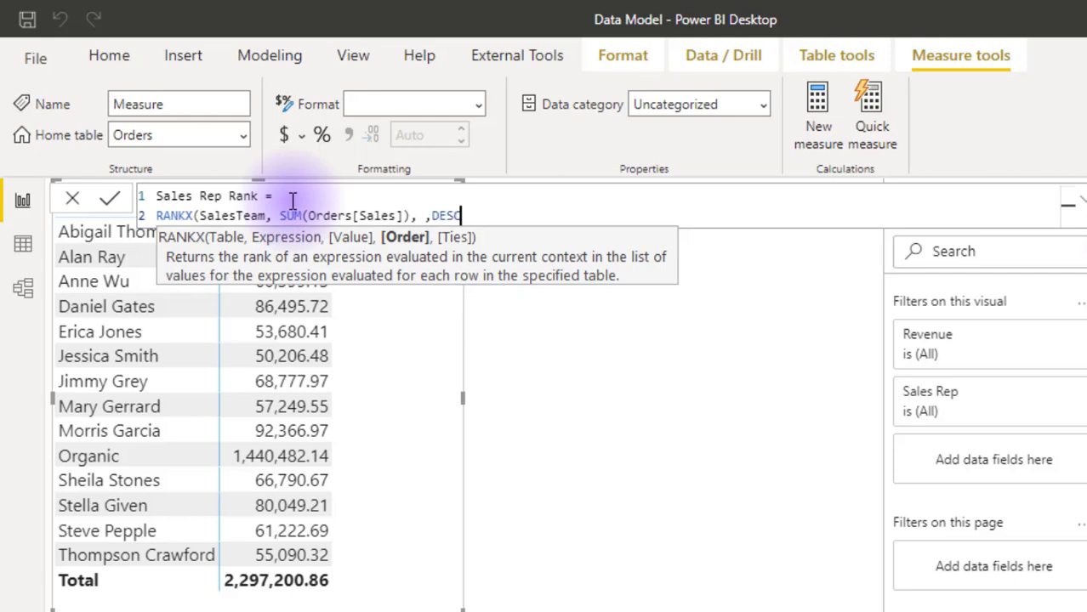
{"action": "type", "text": ","}
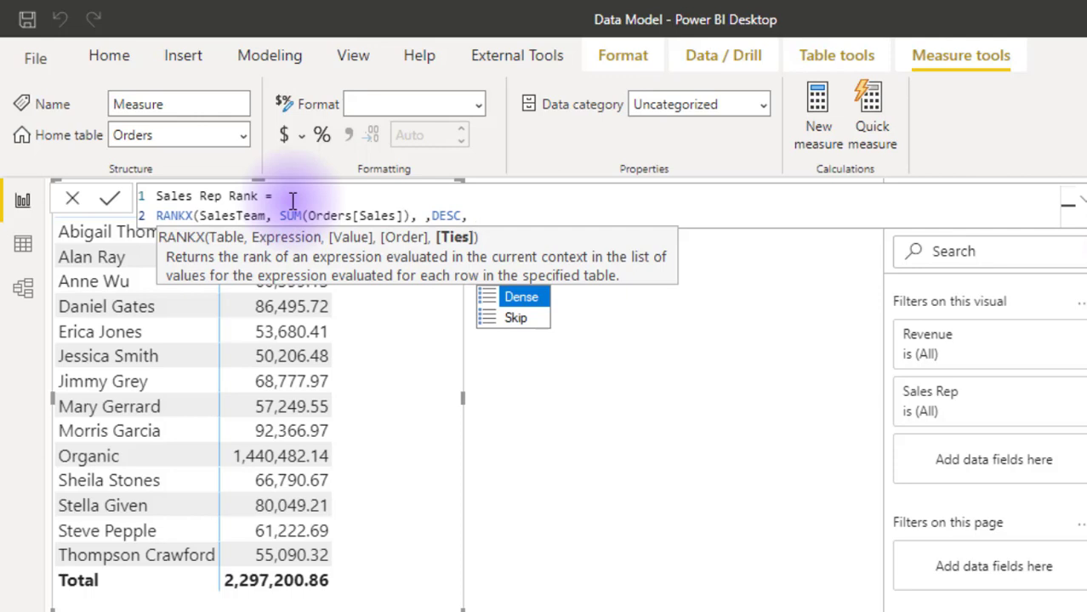
{"action": "key", "text": "Tab"}
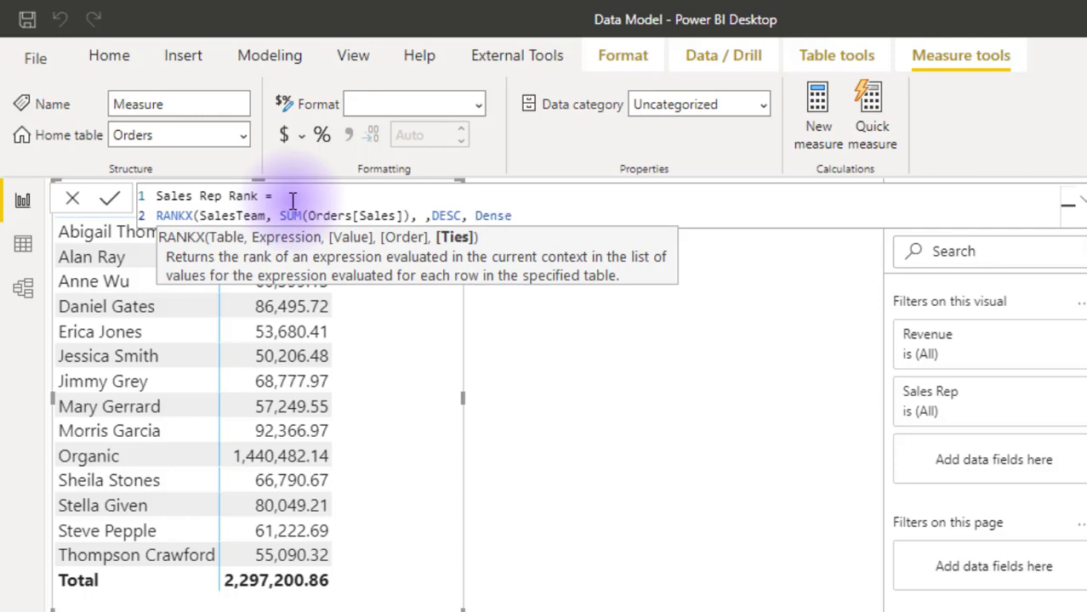
{"action": "type", "text": ")"}
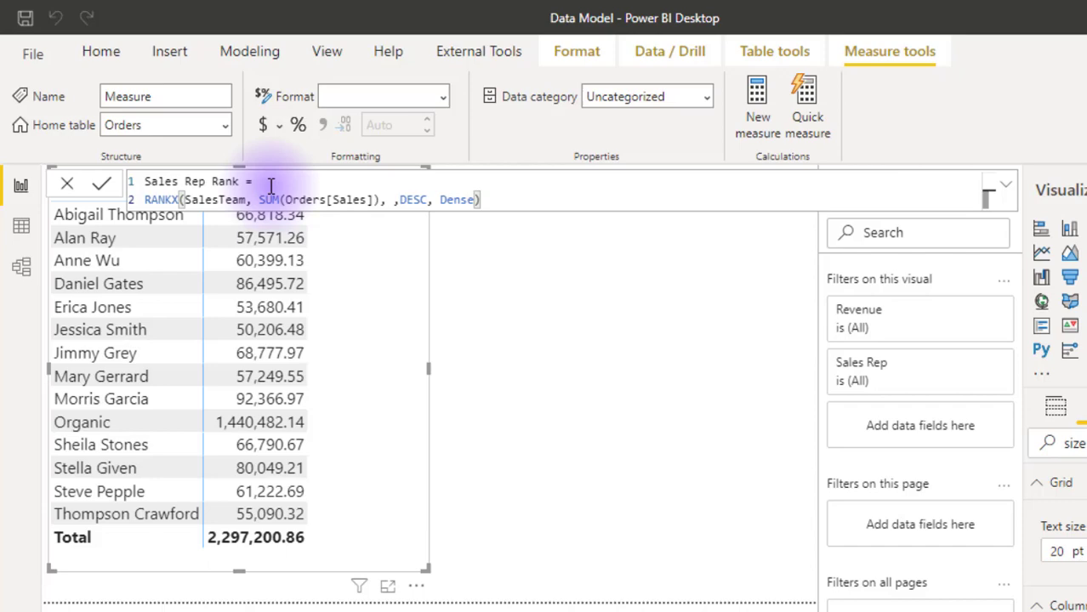
{"action": "key", "text": "Return"}
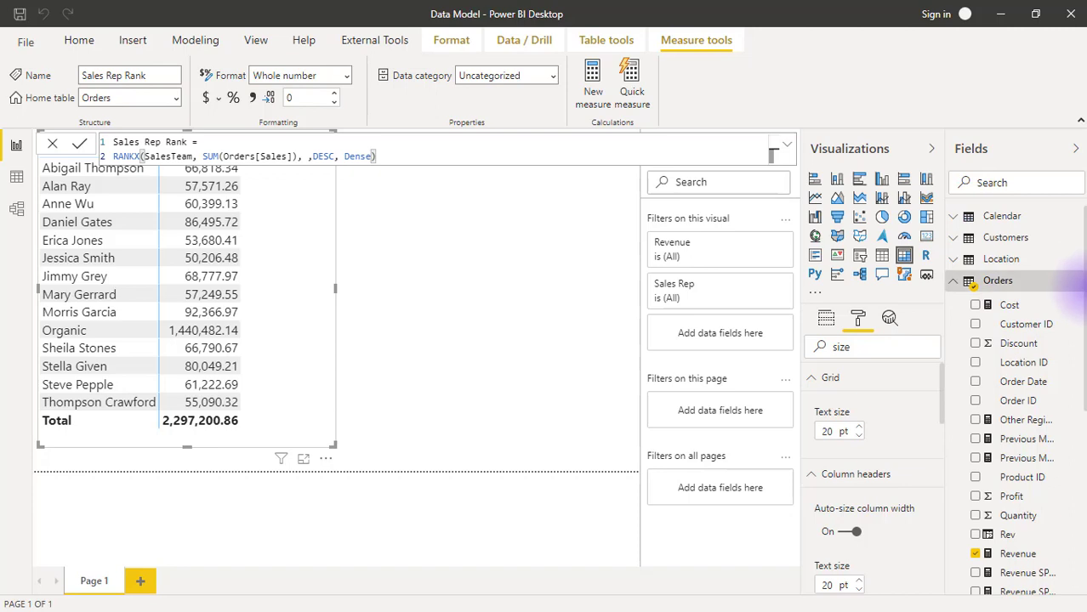
Add Sales Rep Rank to the rep matrix, where it shows 1 for every rep, and bring up its formula
{"action": "scroll", "coordinate": [1046, 357], "scroll_direction": "down", "scroll_amount": 5}
{"action": "left_click", "coordinate": [978, 500]}
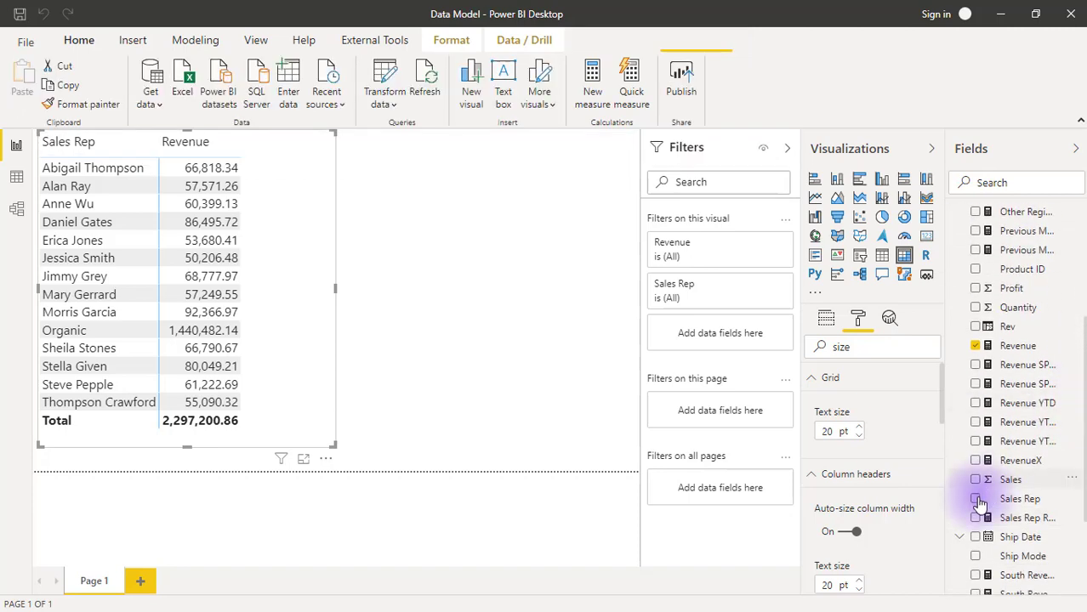
{"action": "left_click", "coordinate": [976, 518]}
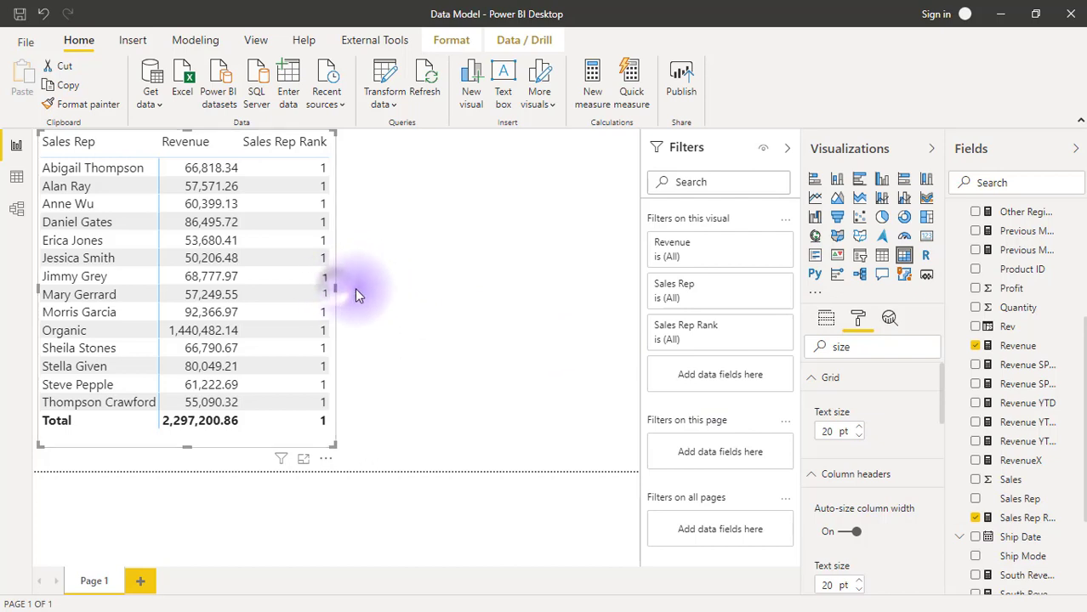
{"action": "left_click", "coordinate": [345, 166]}
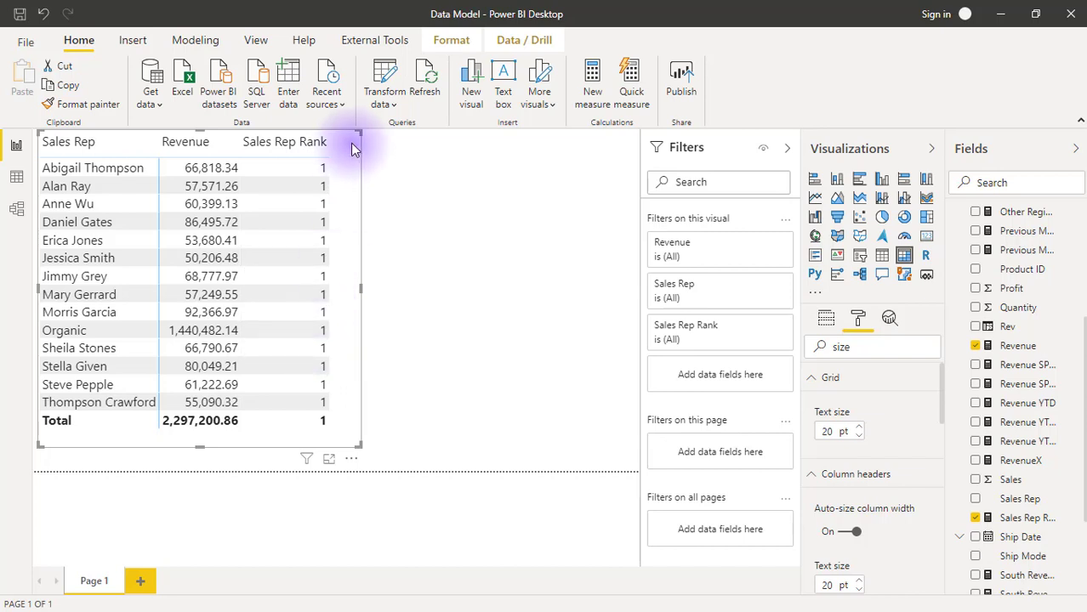
{"action": "left_click", "coordinate": [1029, 519]}
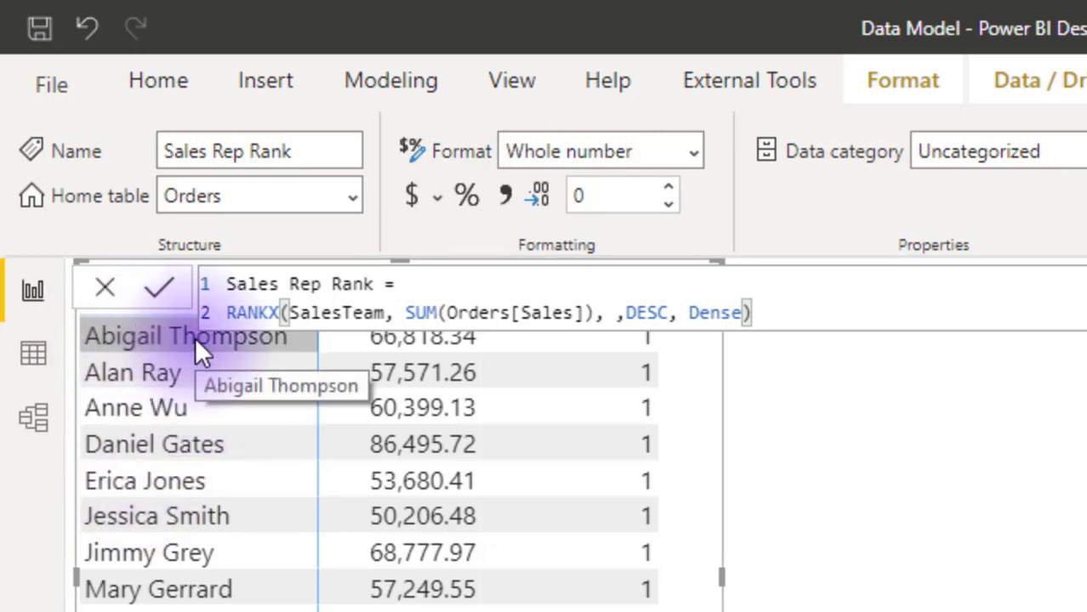
{"action": "left_click_drag", "start_coordinate": [386, 312], "coordinate": [301, 312]}
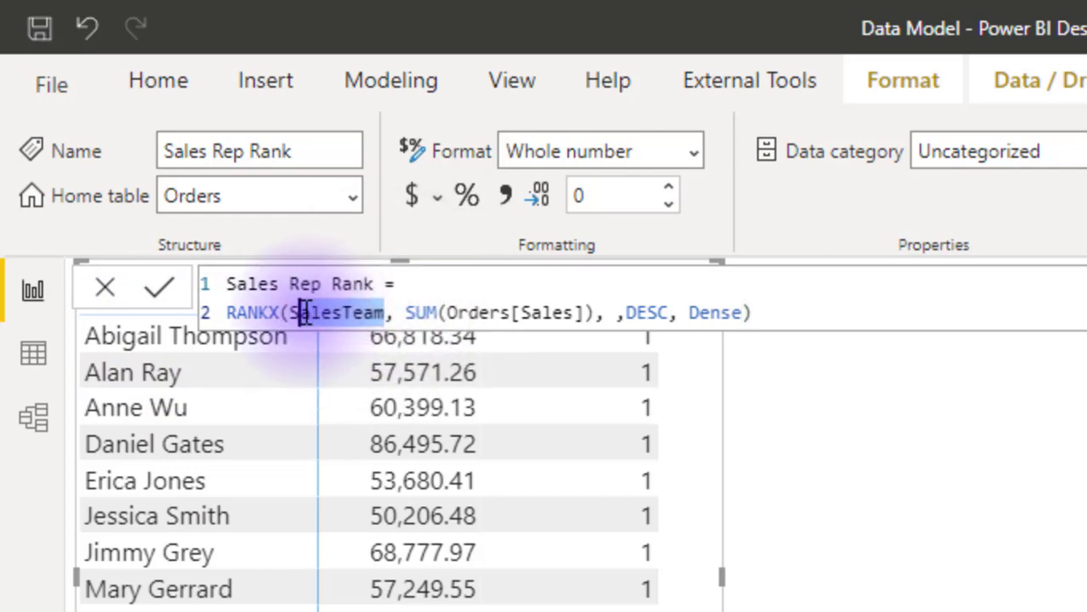
Replace SalesTeam in the RANKX formula with ALL(SalesTeam[Sales Rep])
{"action": "left_click", "coordinate": [385, 313]}
{"action": "key", "text": "BackSpace"}
{"action": "key", "text": "BackSpace"}
{"action": "key", "text": "BackSpace"}
{"action": "key", "text": "BackSpace"}
{"action": "key", "text": "BackSpace"}
{"action": "key", "text": "BackSpace"}
{"action": "key", "text": "BackSpace"}
{"action": "key", "text": "BackSpace"}
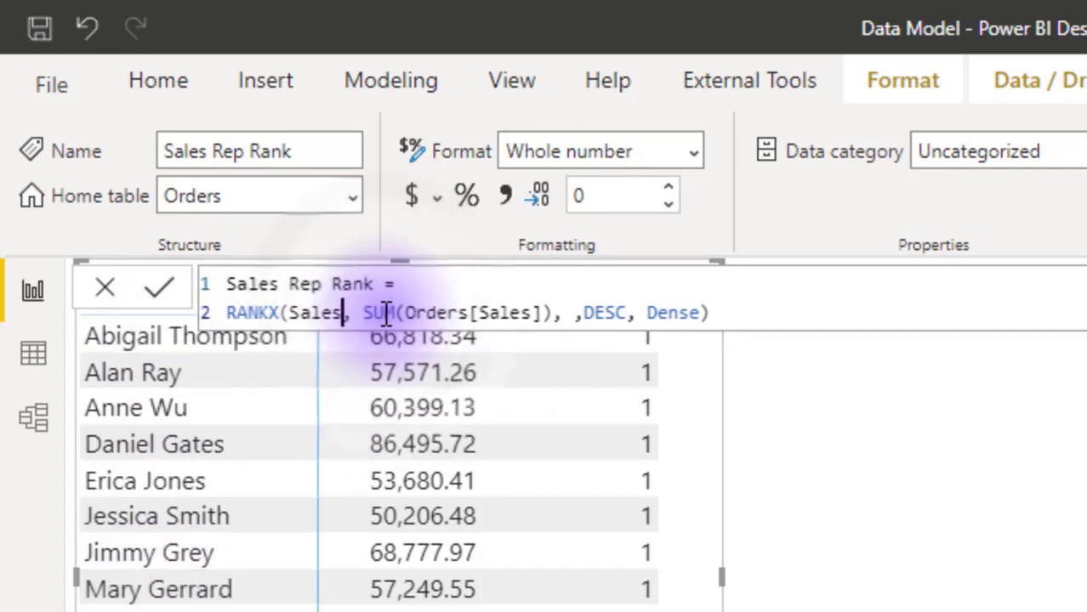
{"action": "key", "text": "BackSpace"}
{"action": "type", "text": "al"}
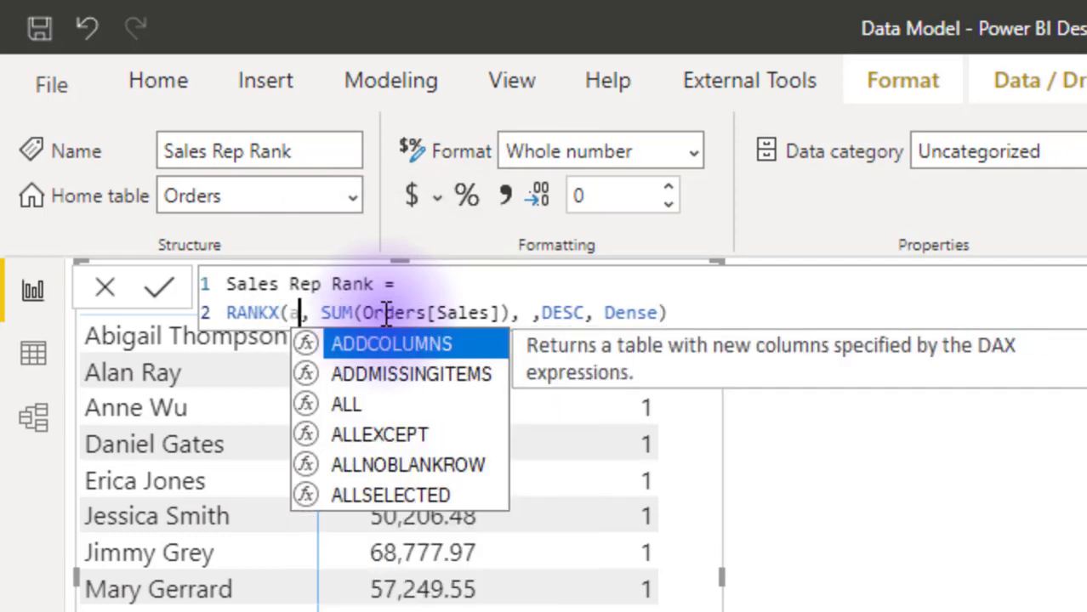
{"action": "key", "text": "Tab"}
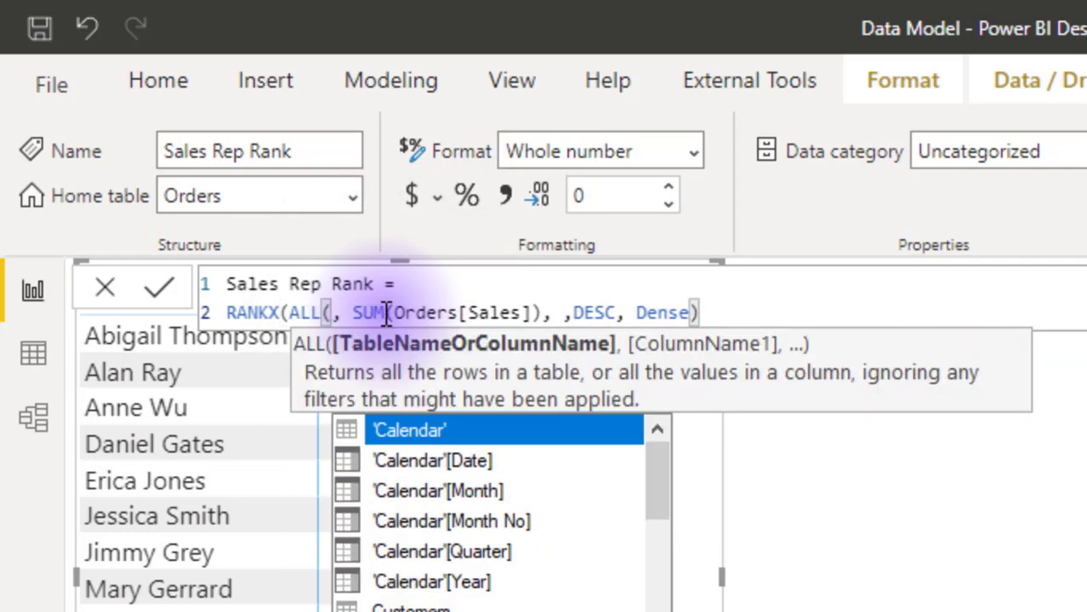
{"action": "type", "text": "s[Sales"}
{"action": "key", "text": "Down"}
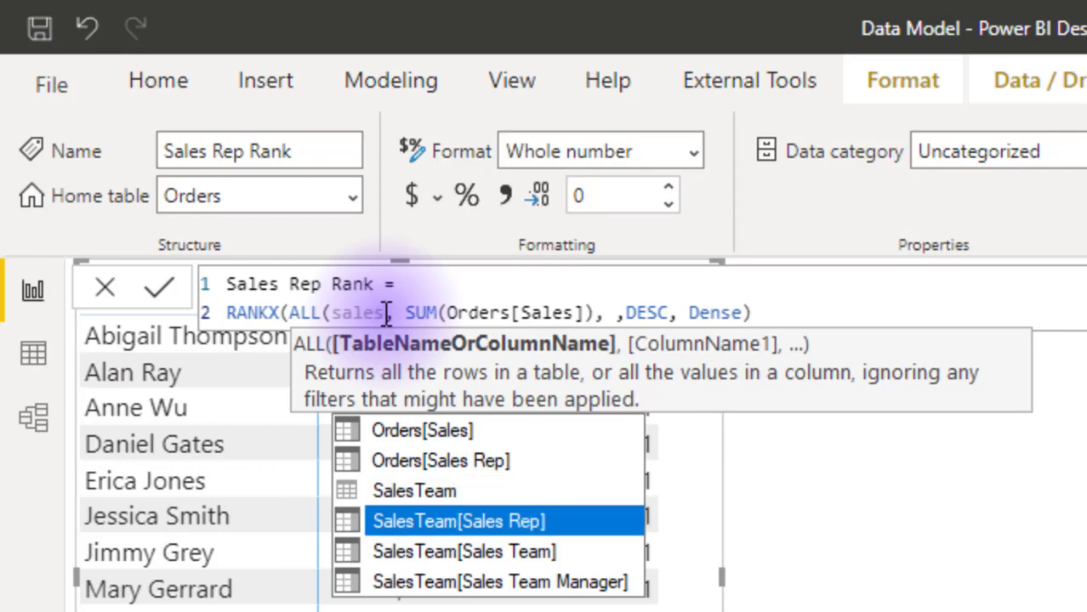
{"action": "key", "text": "Tab"}
{"action": "type", "text": ")"}
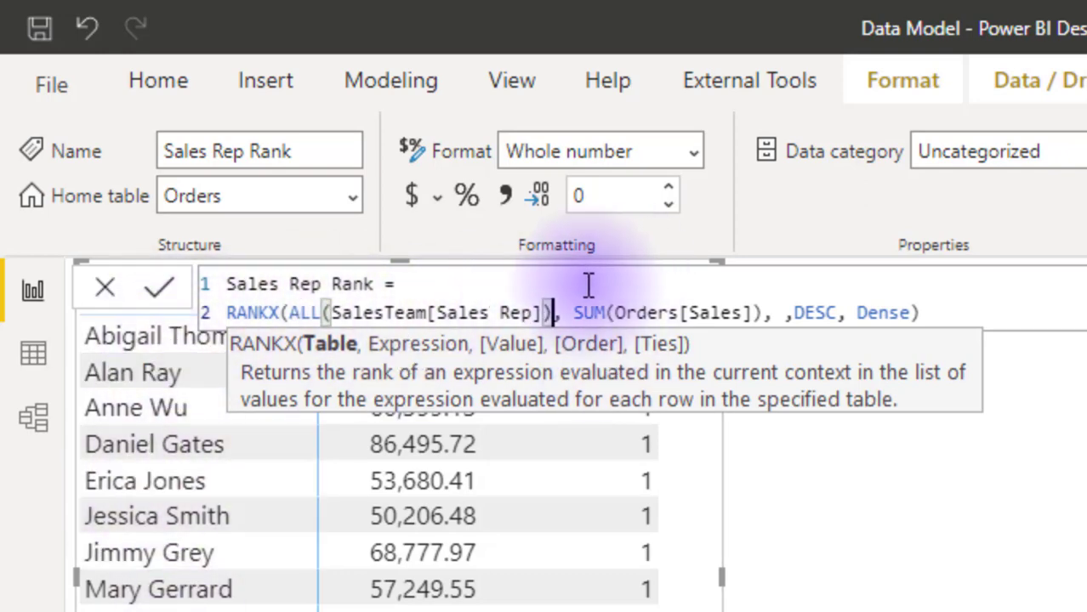
Check the SUM expression being ranked and commit the updated rank formula
{"action": "left_click", "coordinate": [581, 312]}
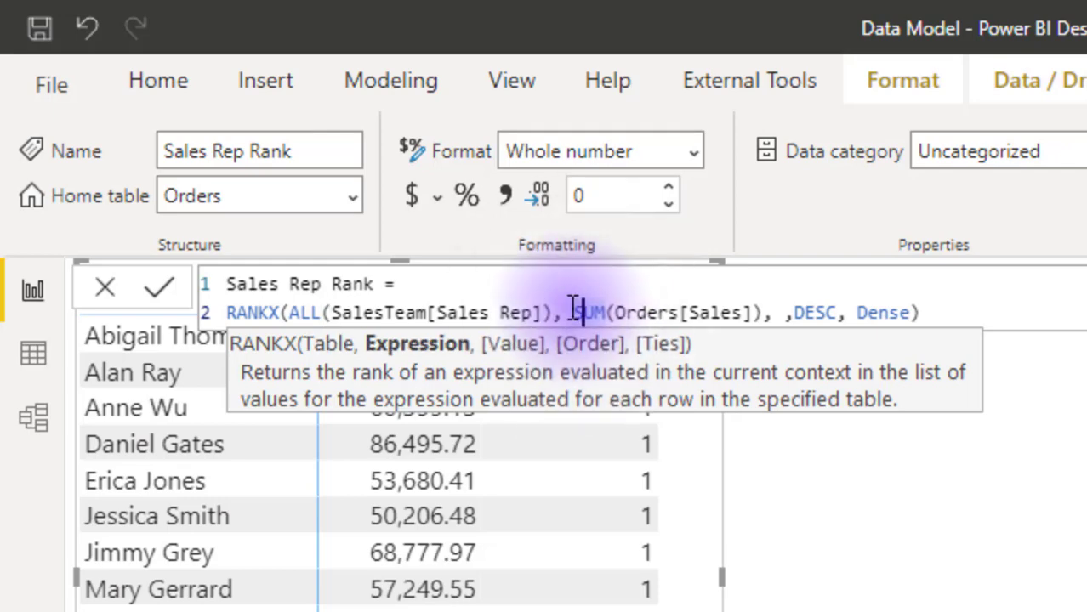
{"action": "left_click_drag", "start_coordinate": [578, 312], "coordinate": [765, 310]}
{"action": "left_click", "coordinate": [953, 312]}
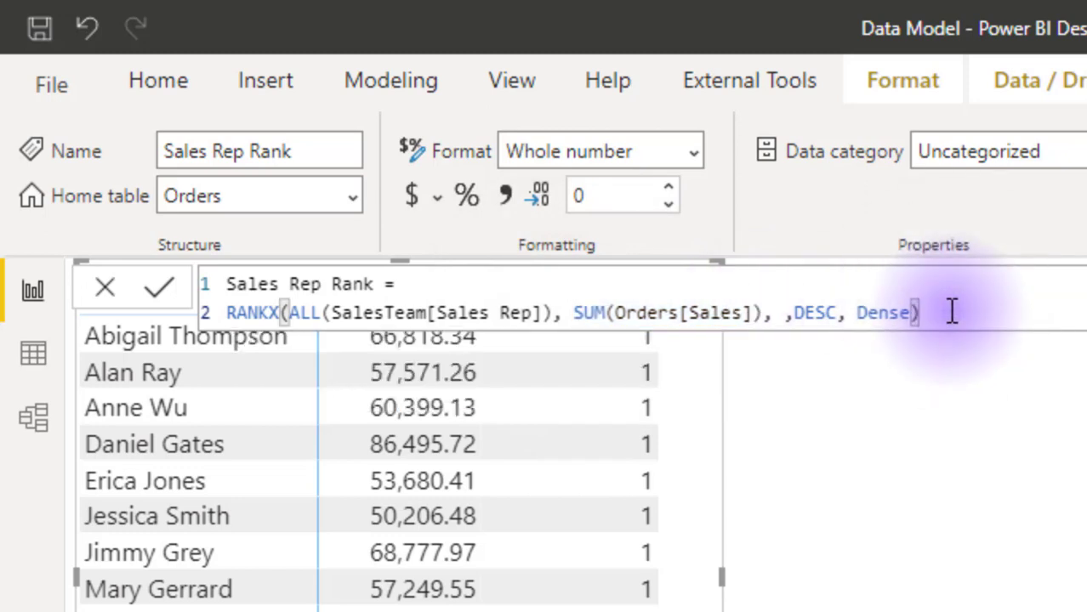
{"action": "key", "text": "Return"}
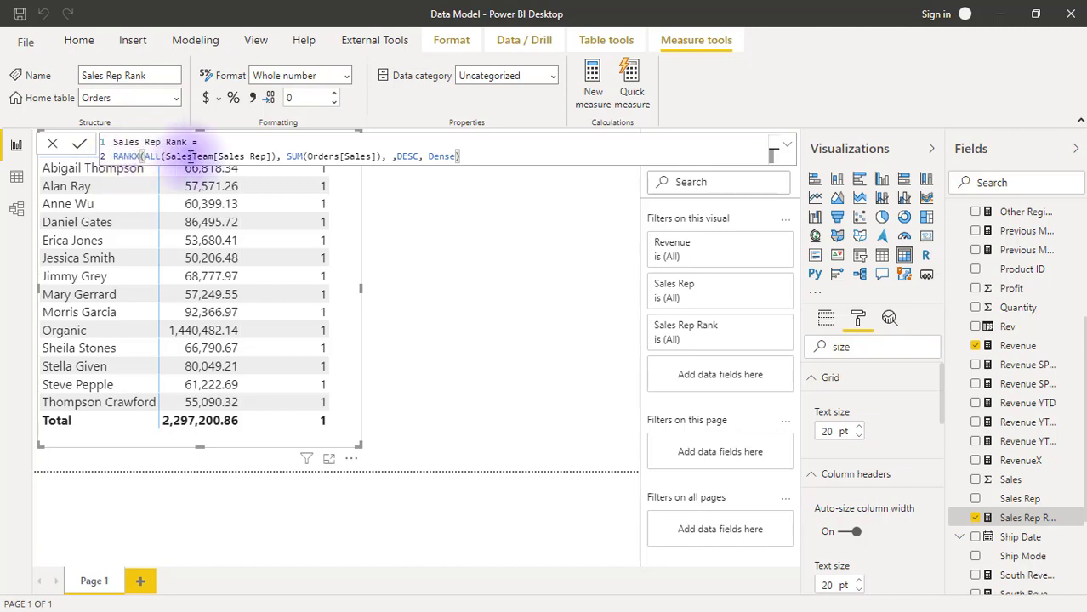
{"action": "left_click_drag", "start_coordinate": [166, 157], "coordinate": [272, 158]}
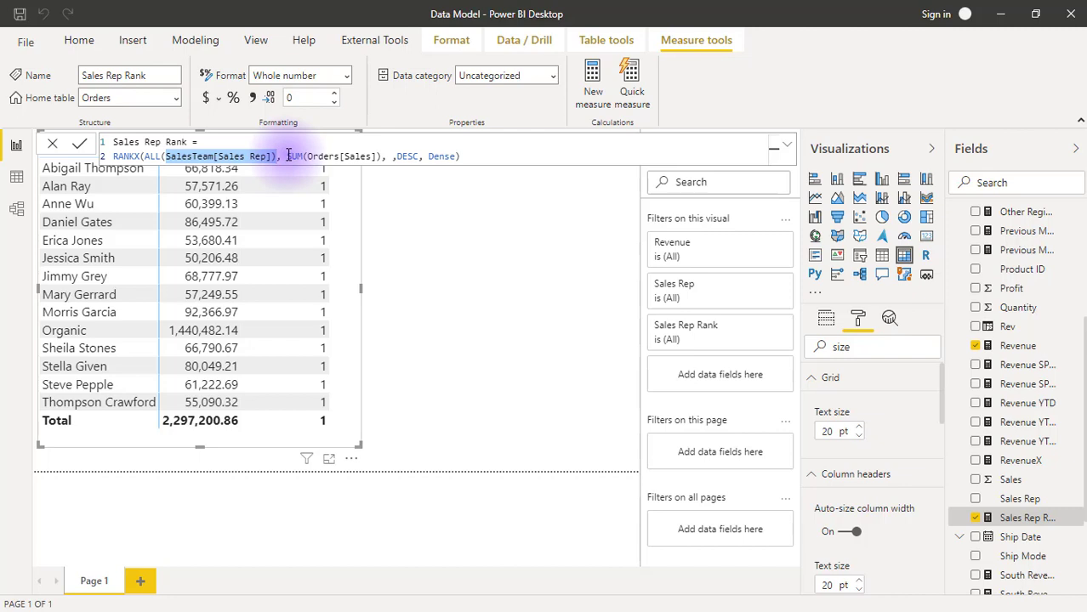
{"action": "left_click", "coordinate": [286, 156]}
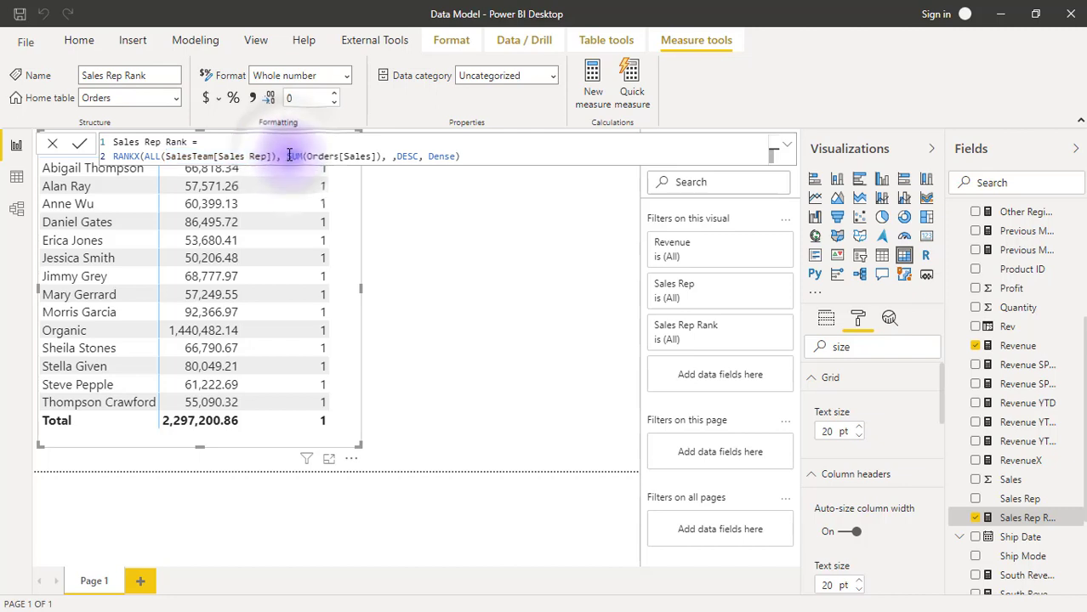
{"action": "left_click_drag", "start_coordinate": [286, 156], "coordinate": [377, 155]}
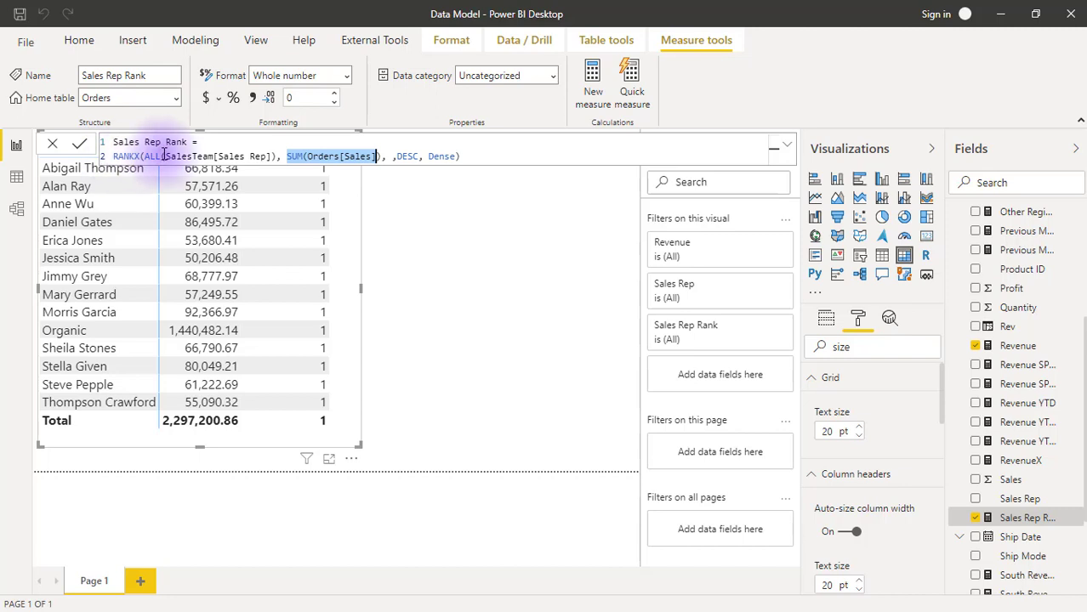
{"action": "left_click", "coordinate": [287, 156]}
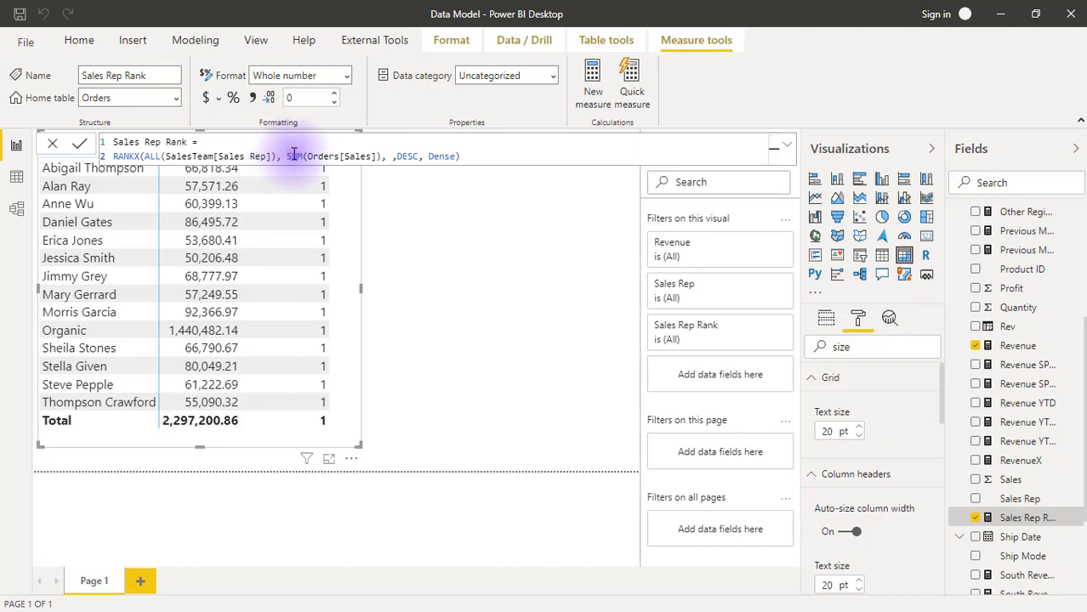
{"action": "left_click_drag", "start_coordinate": [289, 156], "coordinate": [376, 155]}
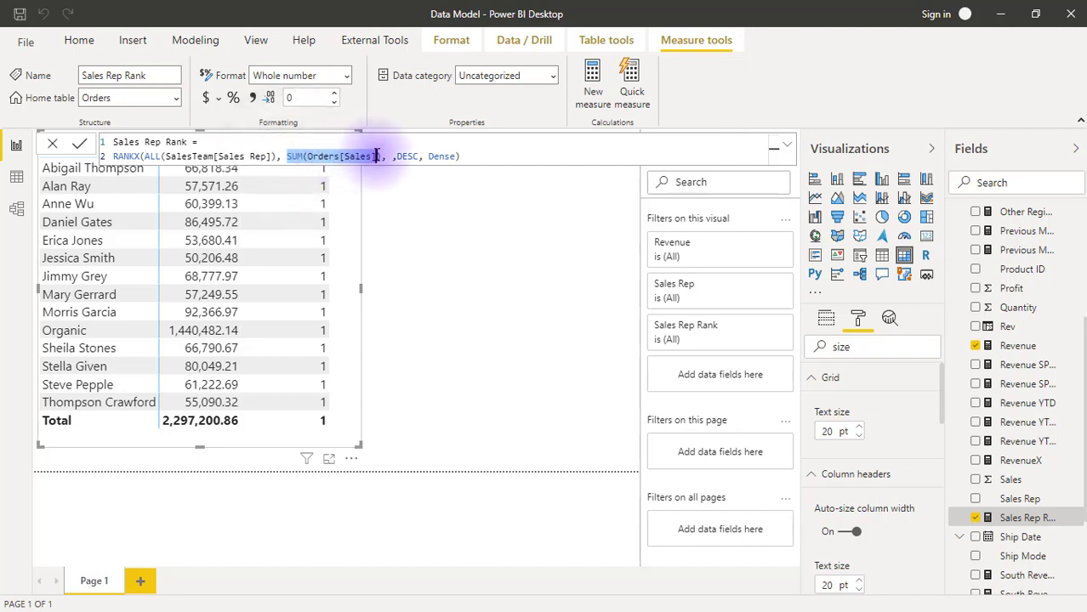
{"action": "left_click", "coordinate": [287, 156]}
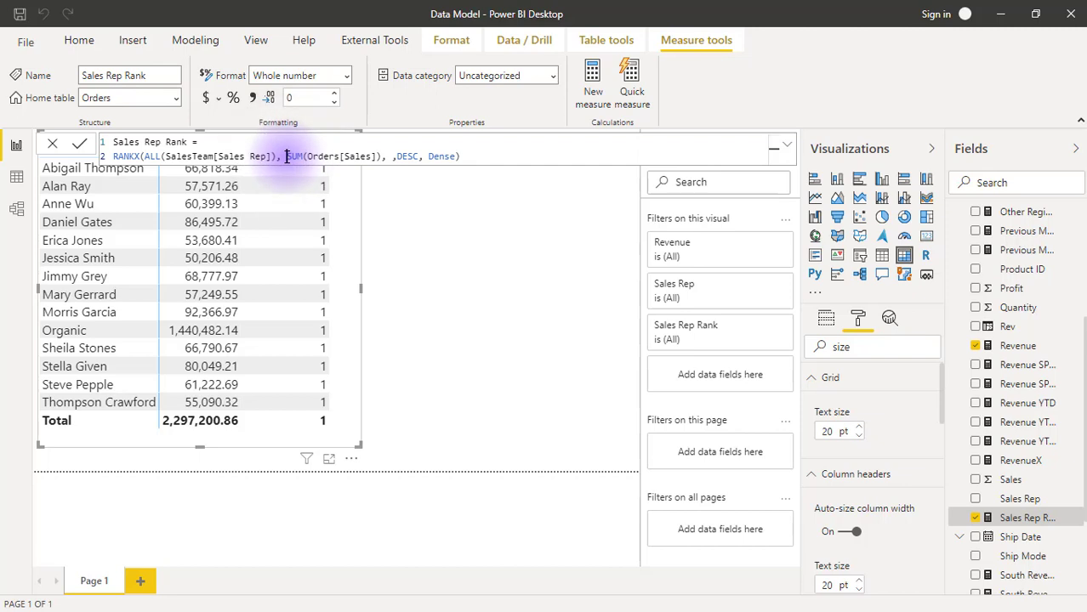
Wrap SUM(Orders[Sales]) in CALCULATE and commit, so reps rank distinctly 1 to 14
{"action": "type", "text": "CAL"}
{"action": "key", "text": "Tab"}
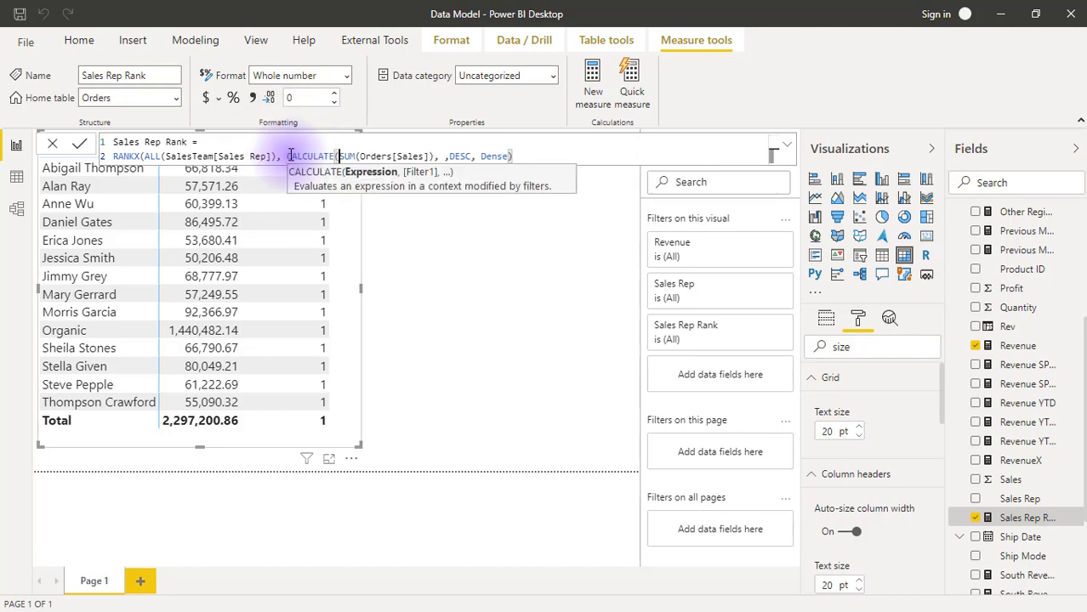
{"action": "left_click", "coordinate": [428, 155]}
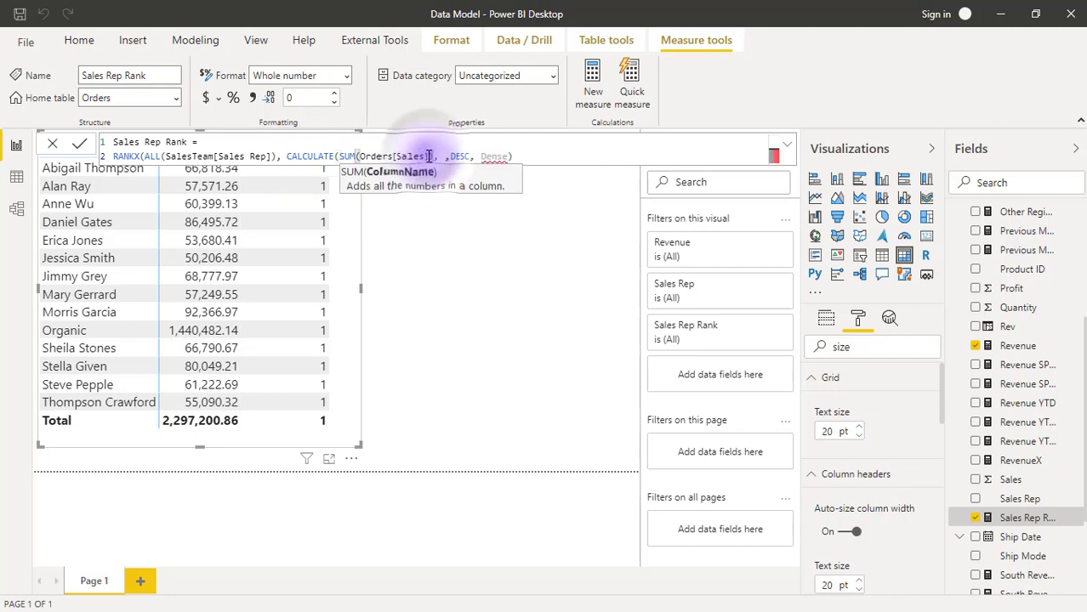
{"action": "type", "text": ")"}
{"action": "left_click", "coordinate": [528, 155]}
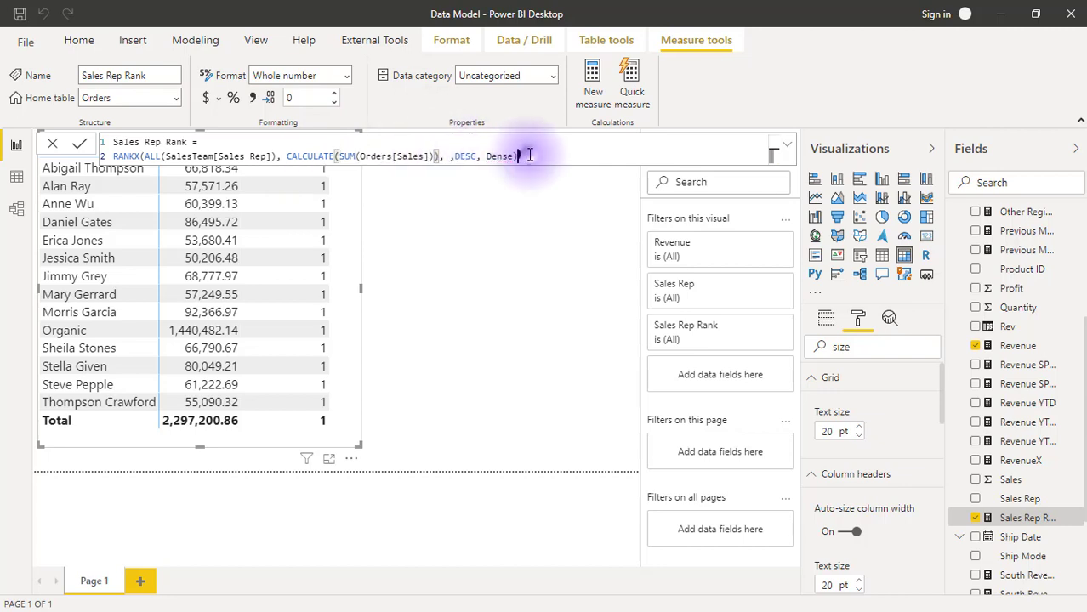
{"action": "key", "text": "Return"}
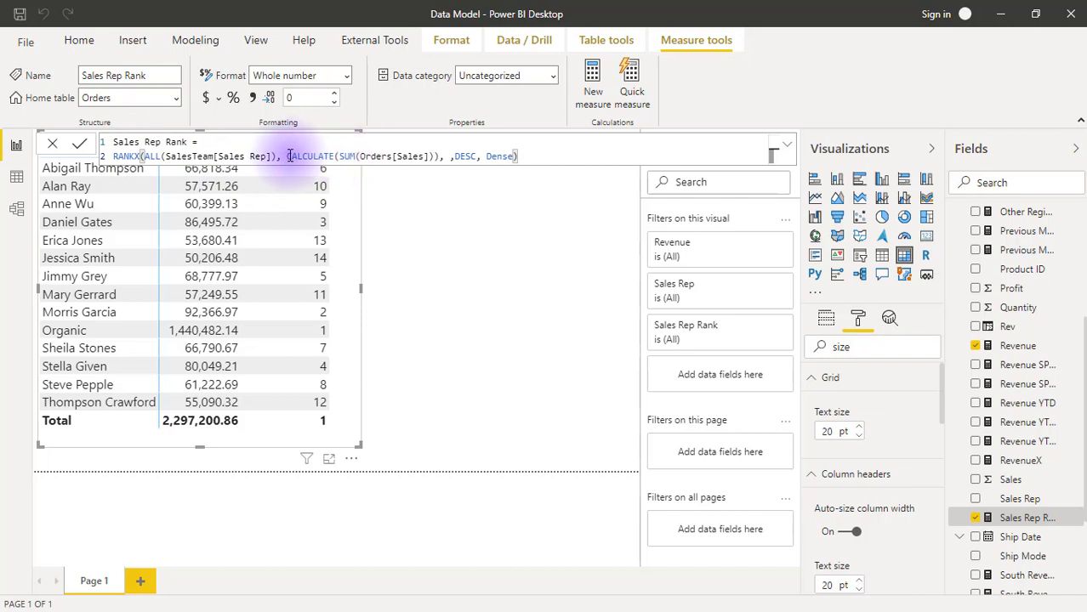
{"action": "left_click_drag", "start_coordinate": [289, 156], "coordinate": [434, 156]}
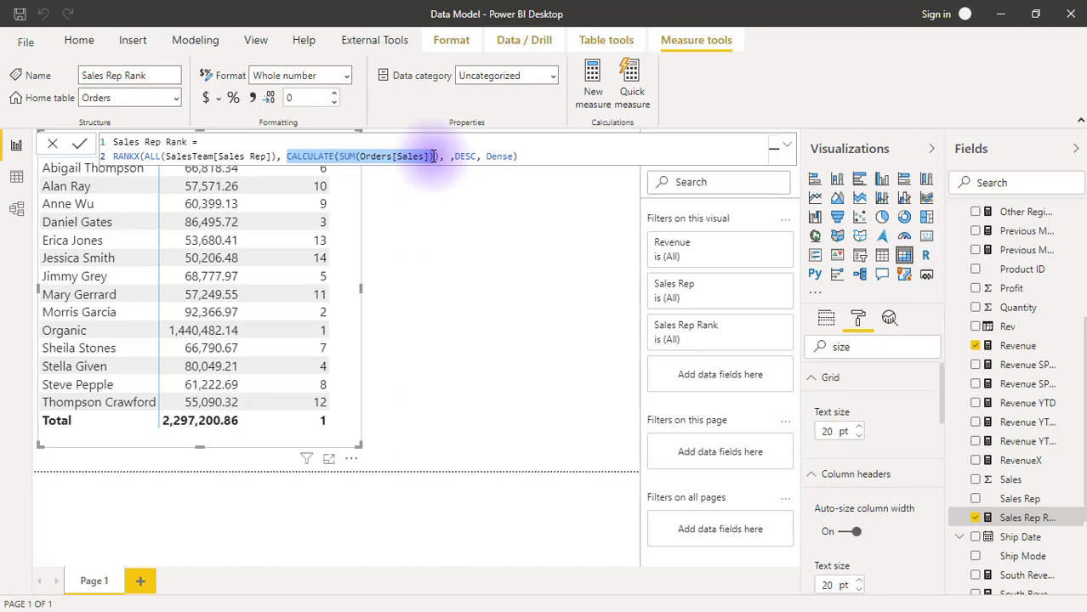
Swap the CALCULATE sales sum for the [Revenue] measure, drop the extra parenthesis, and commit
{"action": "type", "text": "reve"}
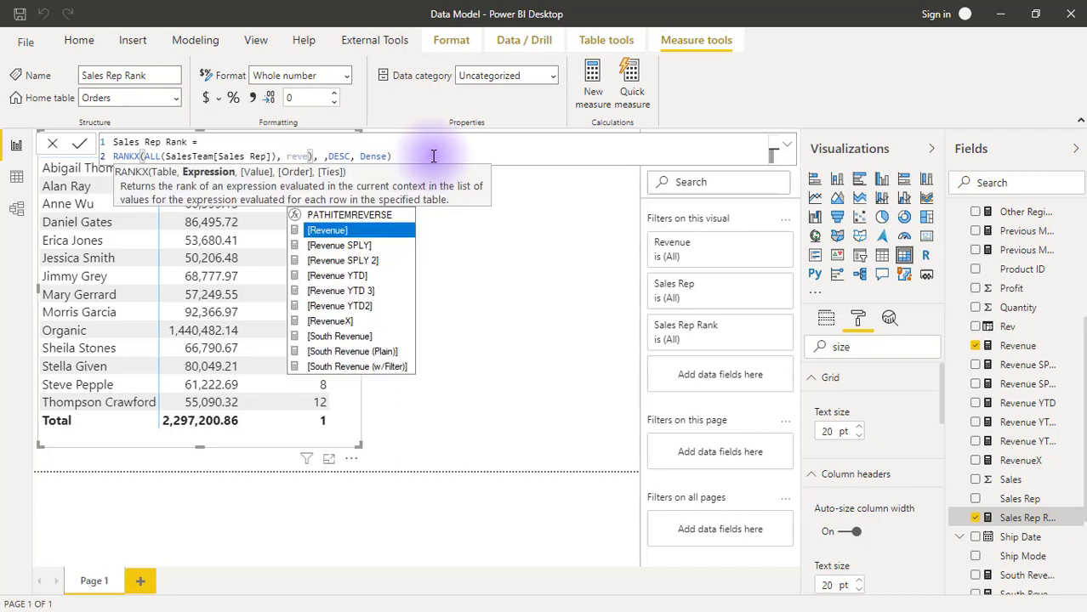
{"action": "key", "text": "Tab"}
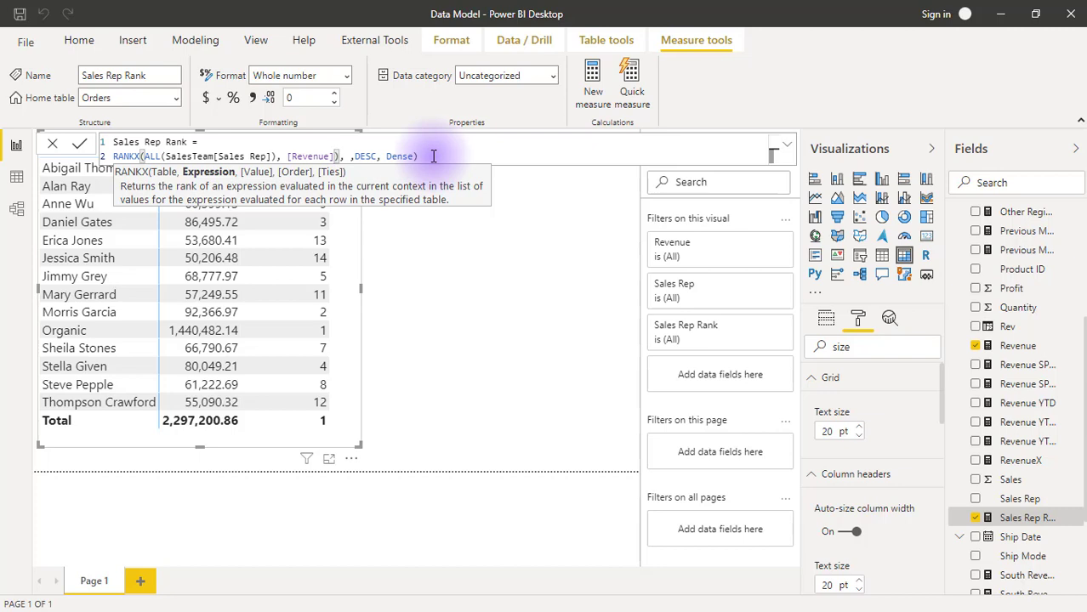
{"action": "left_click", "coordinate": [430, 156]}
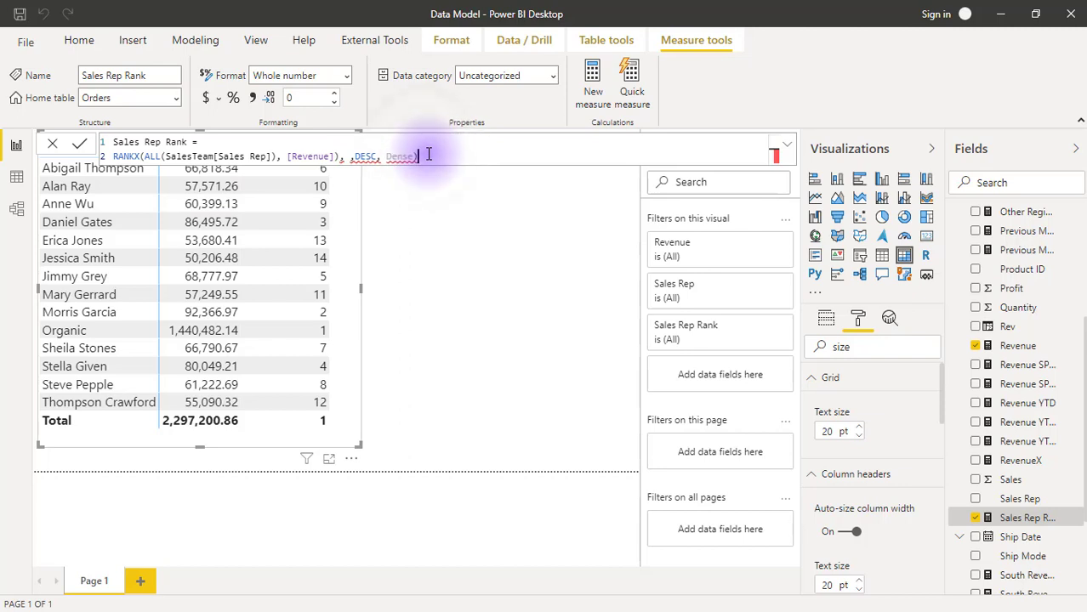
{"action": "left_click", "coordinate": [339, 156]}
{"action": "key", "text": "BackSpace"}
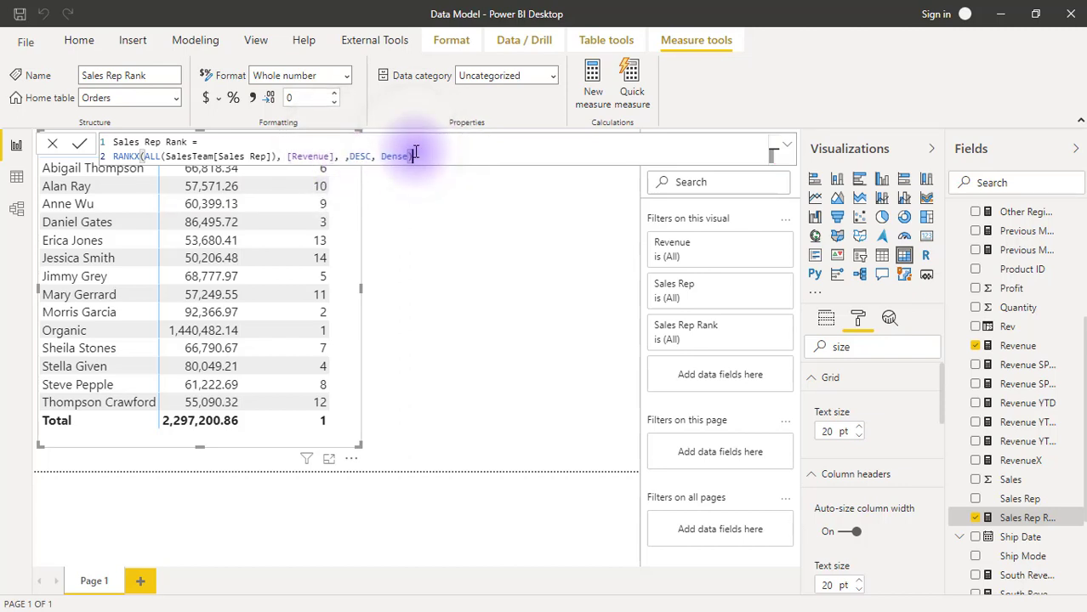
{"action": "key", "text": "Return"}
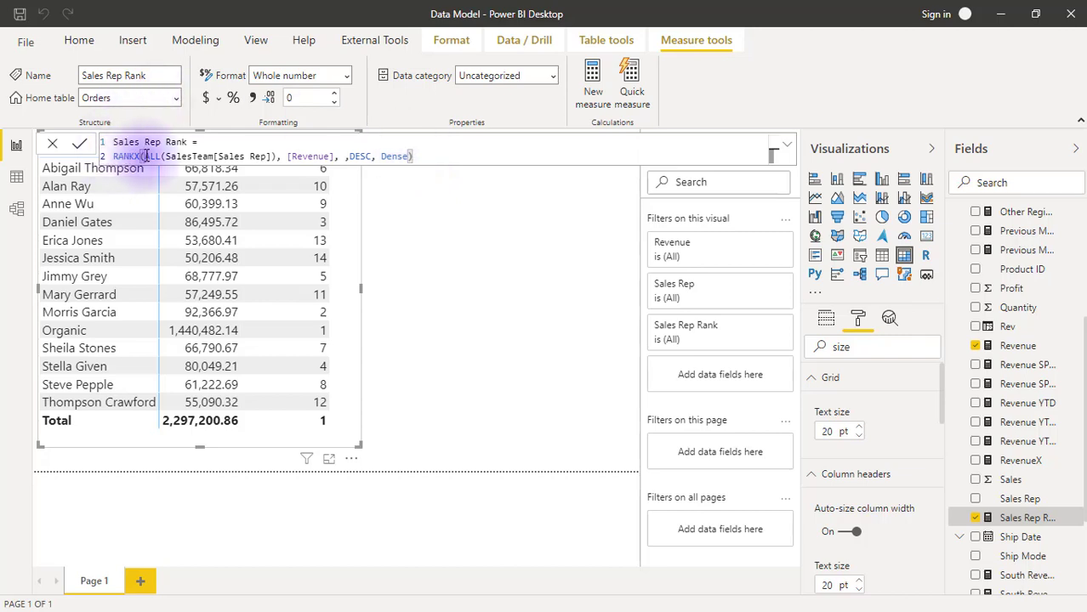
{"action": "left_click_drag", "start_coordinate": [144, 157], "coordinate": [335, 157]}
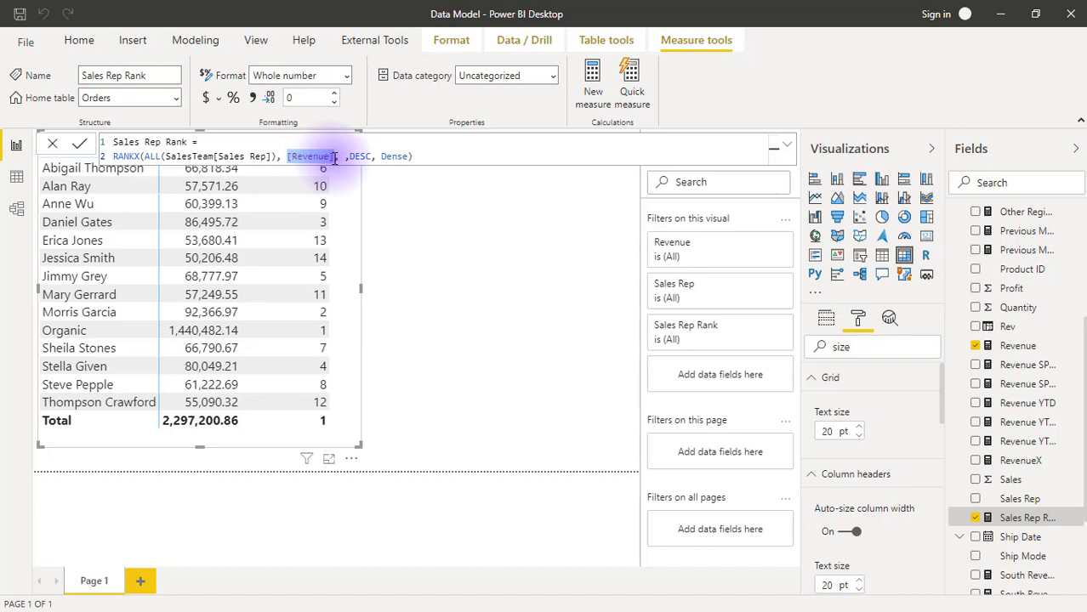
{"action": "left_click", "coordinate": [427, 156]}
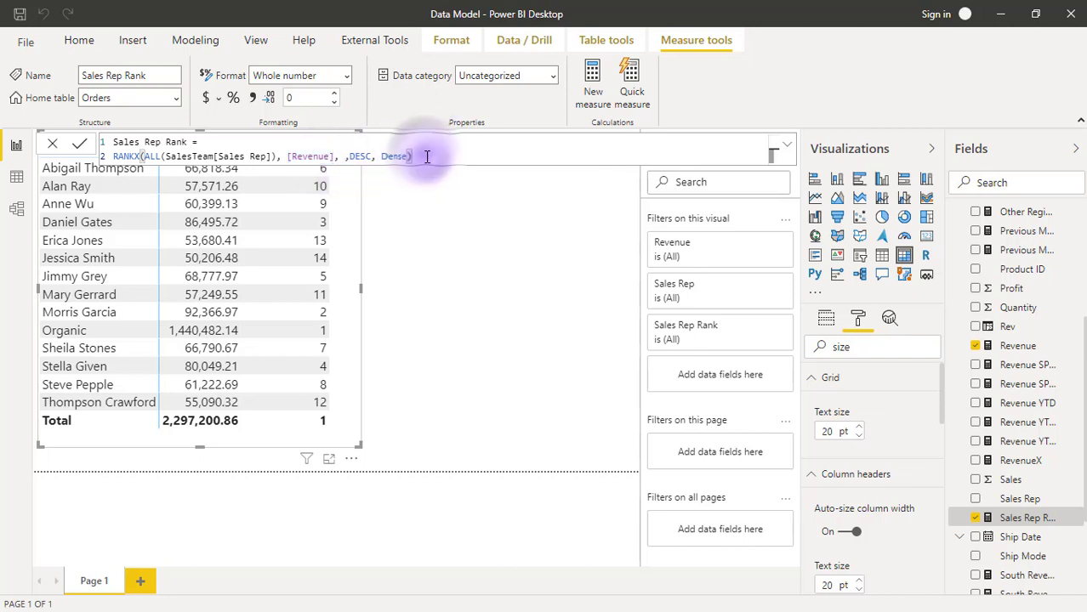